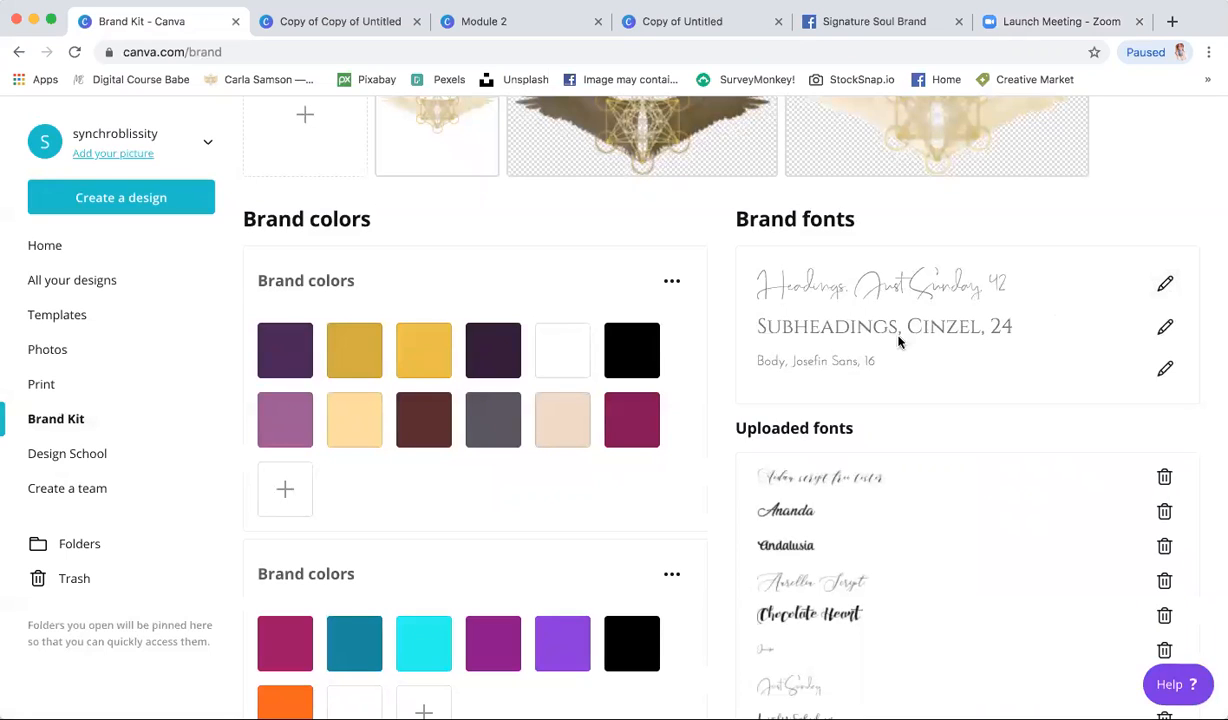
- Open and close the Canva heading font list without changing the font
click(1166, 286)
click(981, 230)
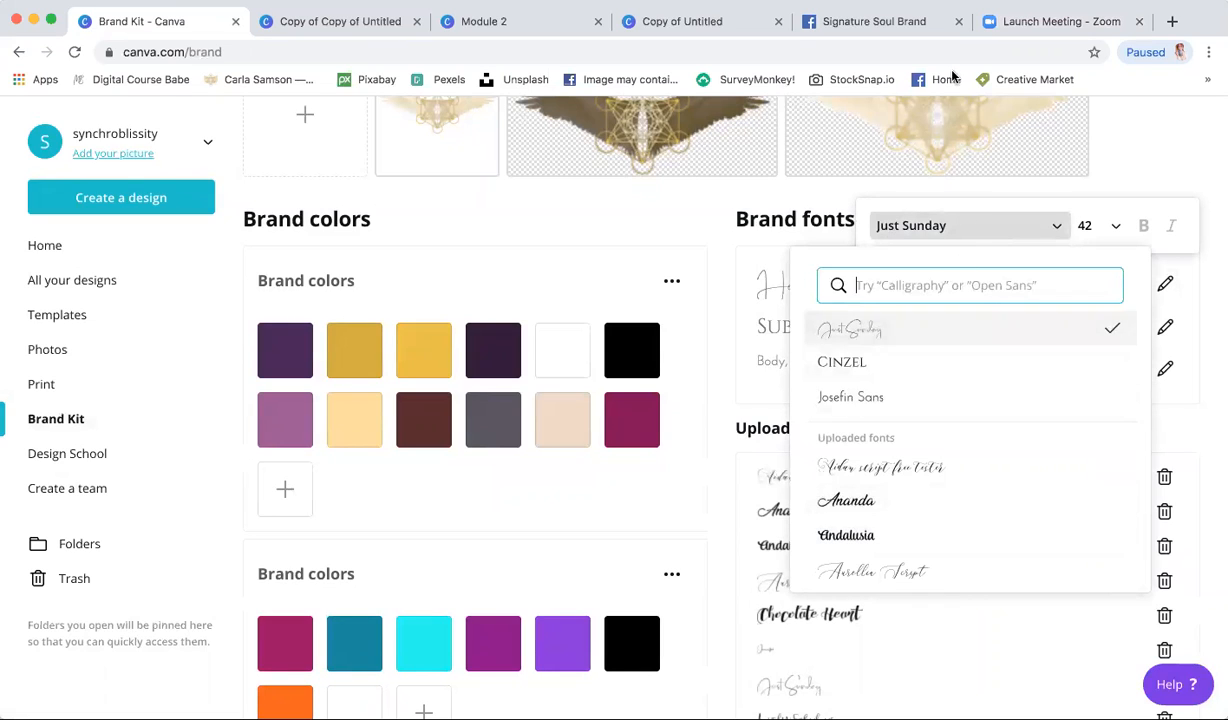
click(981, 230)
click(1177, 167)
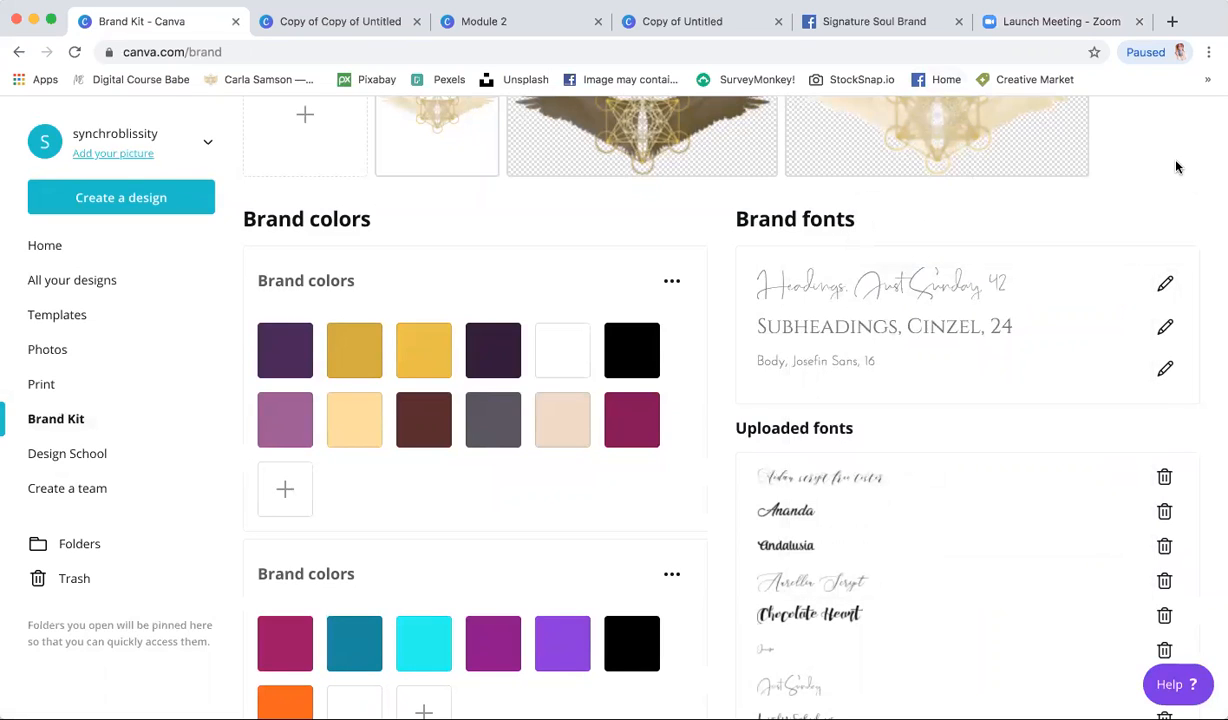
- Go to creativemarket.com in a new browser tab
click(1172, 21)
text(cret)
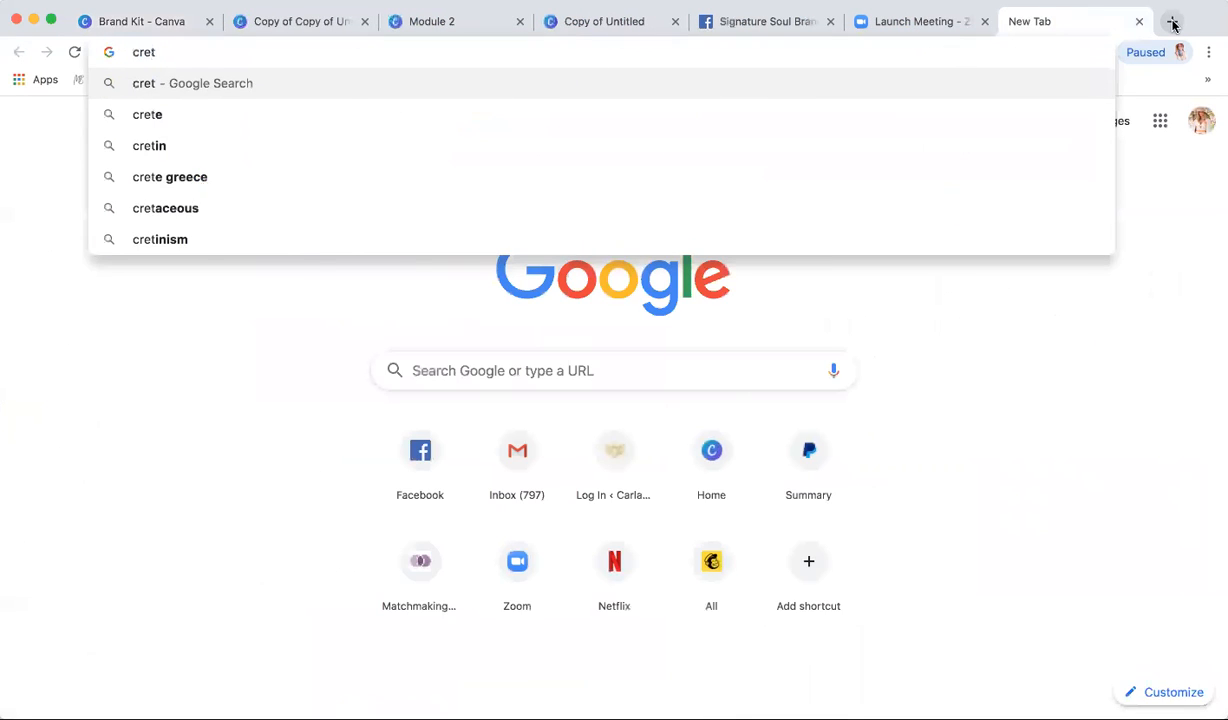
key(BackSpace)
text(at)
key(Return)
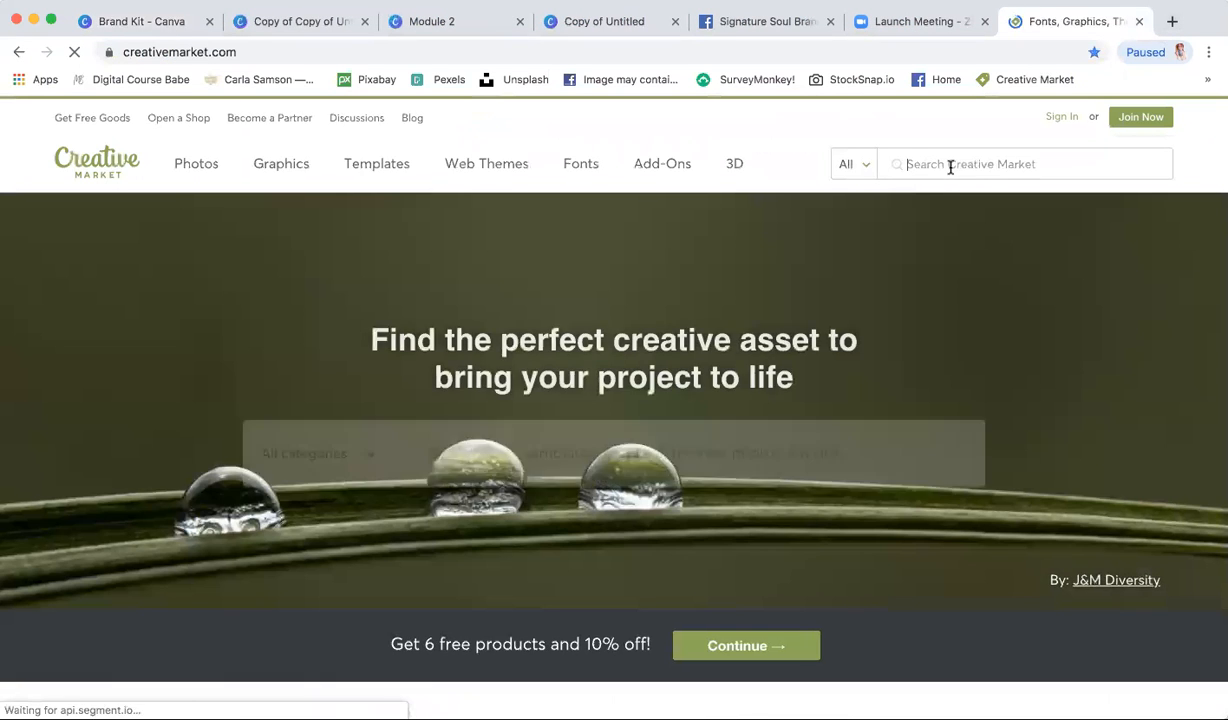
- Search Creative Market for 'font' and open the Signature Collection Script Font page
click(950, 167)
text(font)
key(Return)
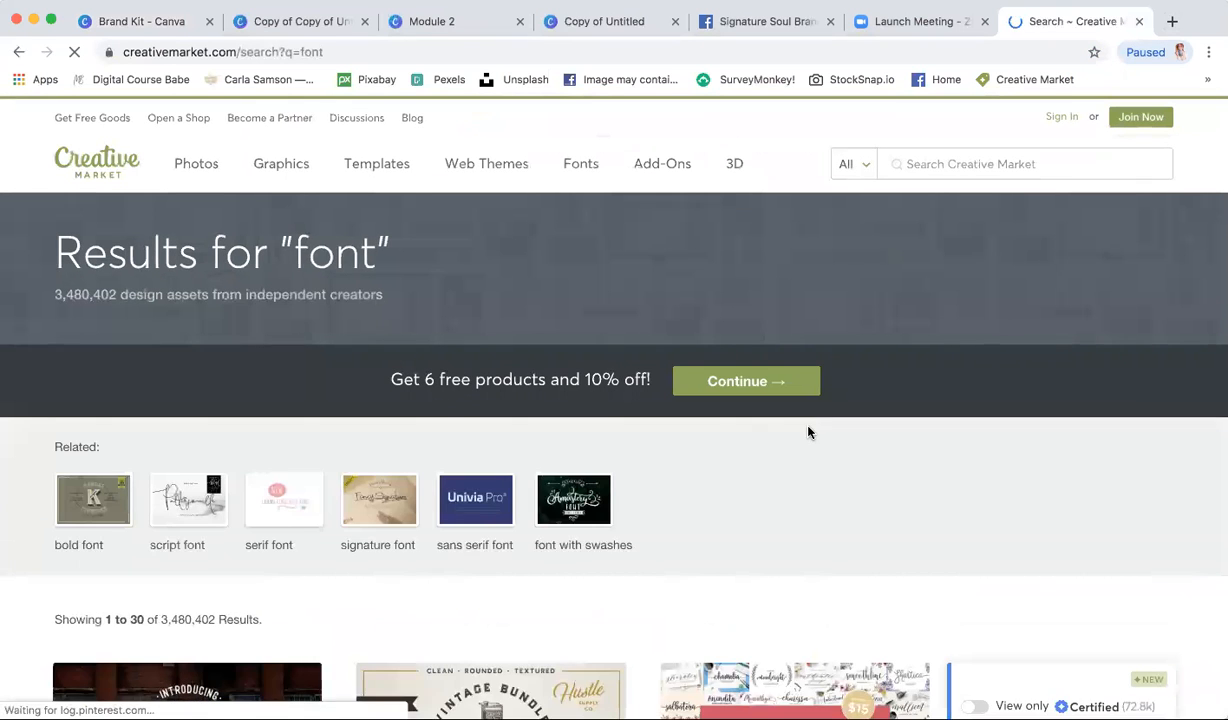
scroll(809, 430, down, 4)
scroll(809, 432, down, 3)
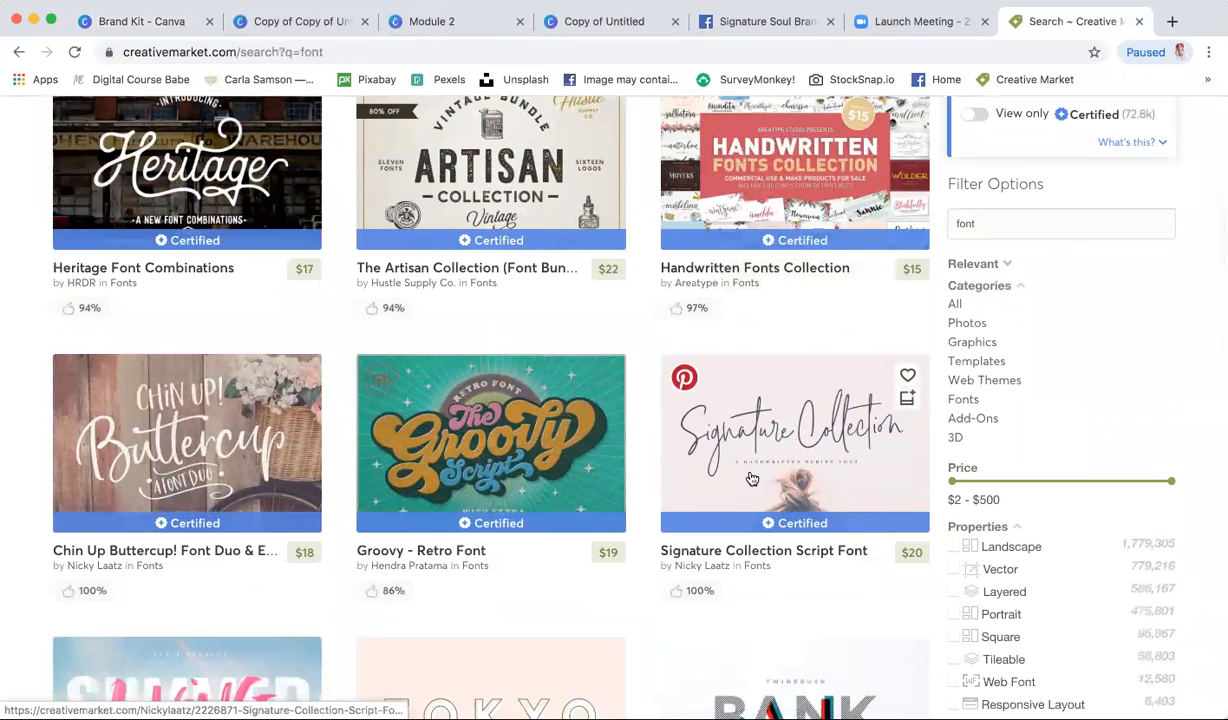
click(752, 479)
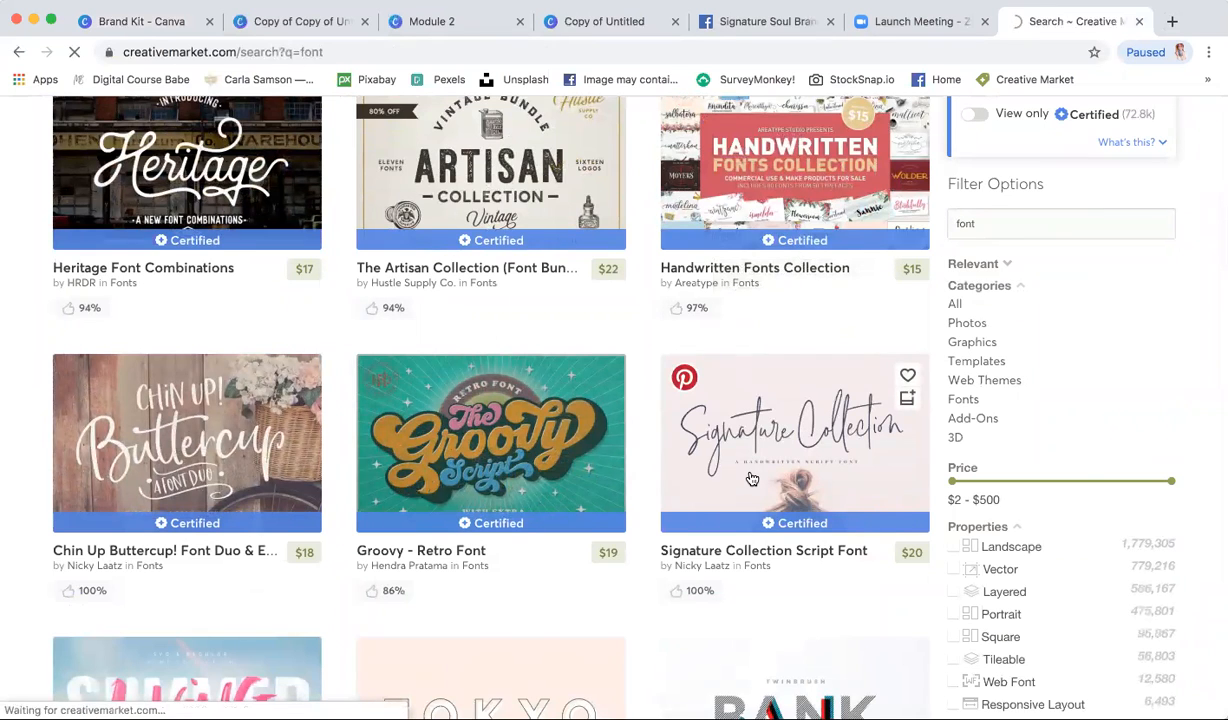
scroll(733, 516, down, 2)
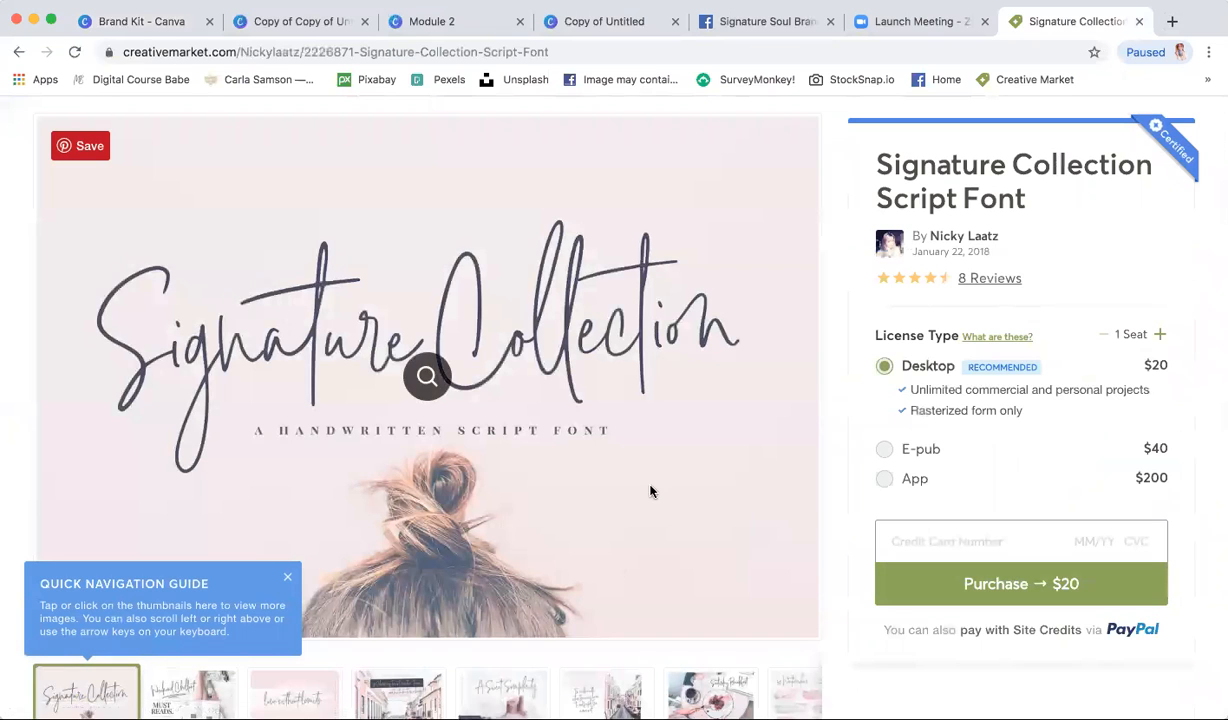
click(918, 21)
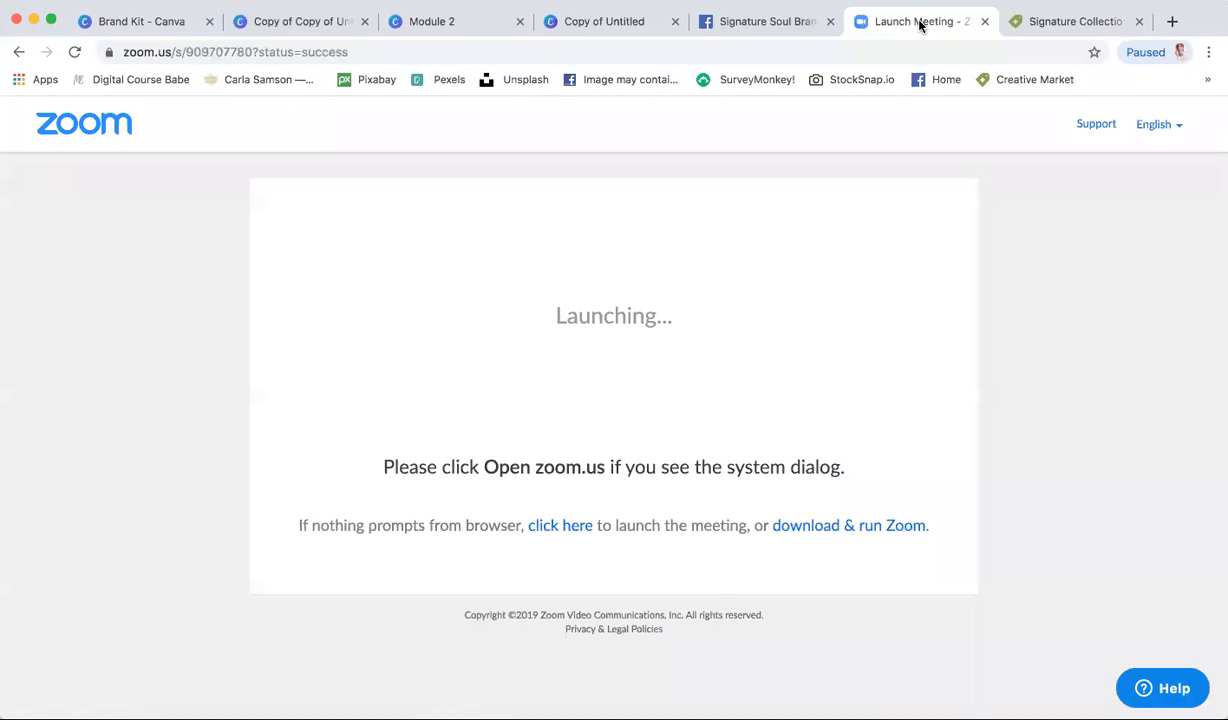
- Start a Brand Kit font upload and search the computer for 'font' files
click(120, 28)
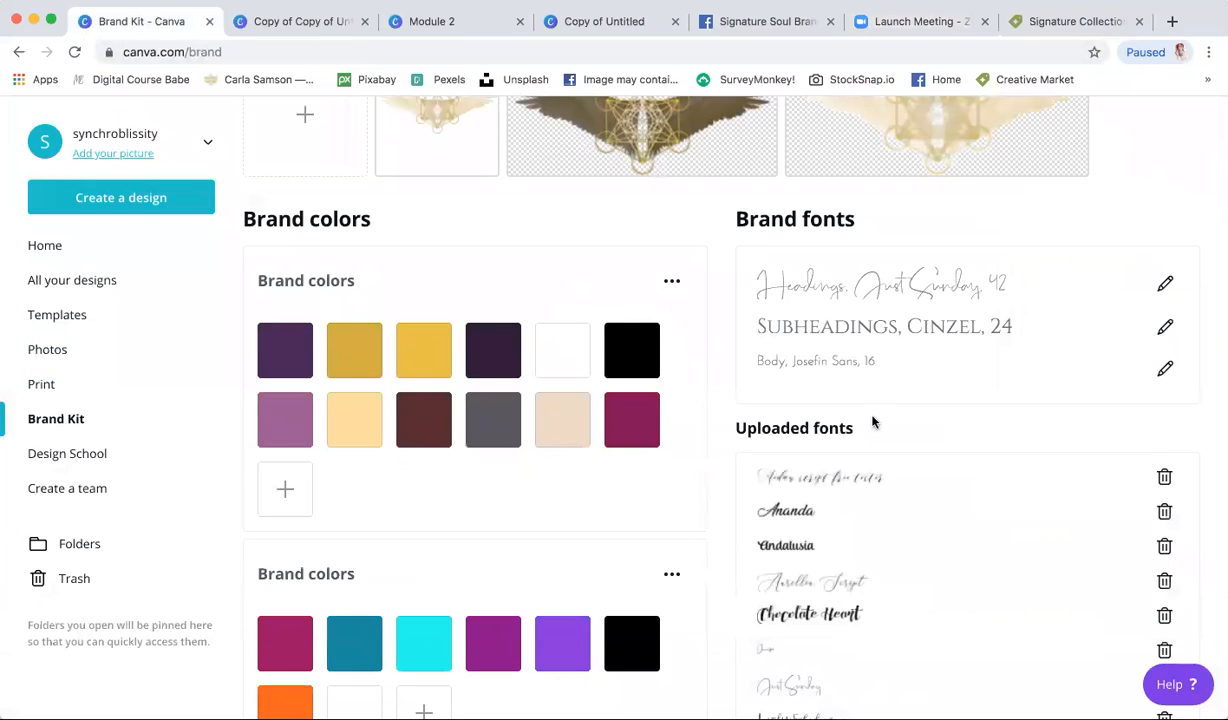
scroll(869, 430, down, 3)
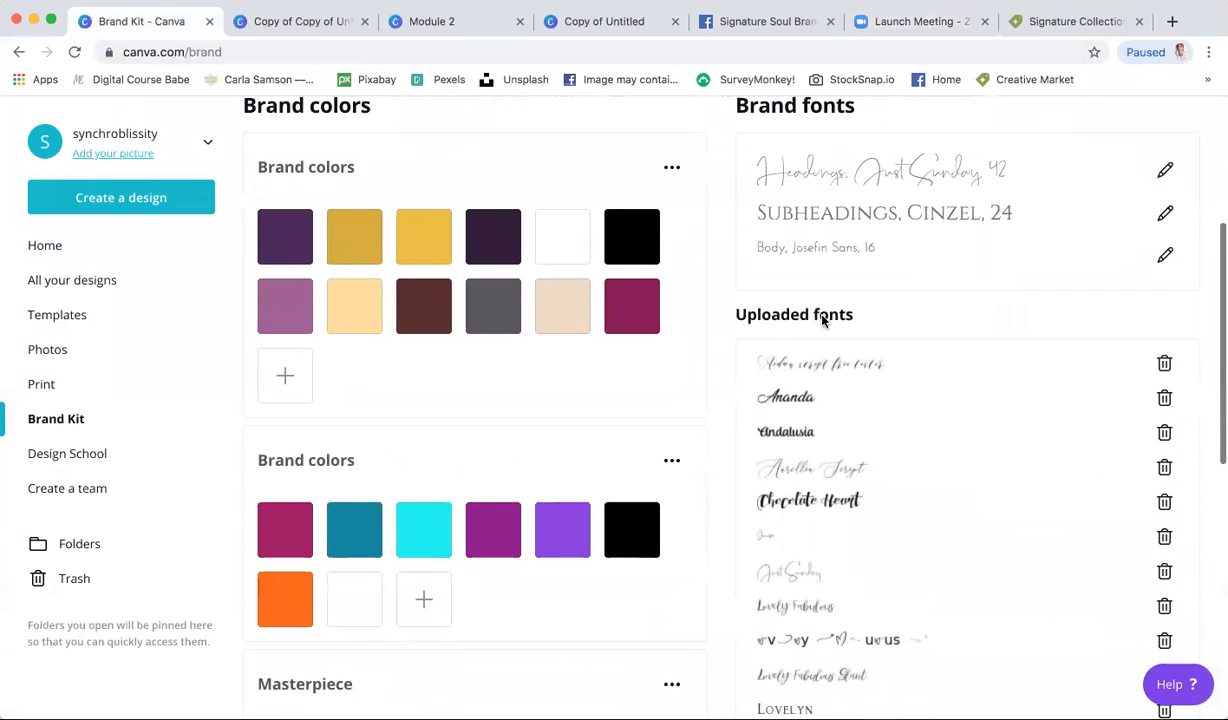
scroll(813, 404, down, 15)
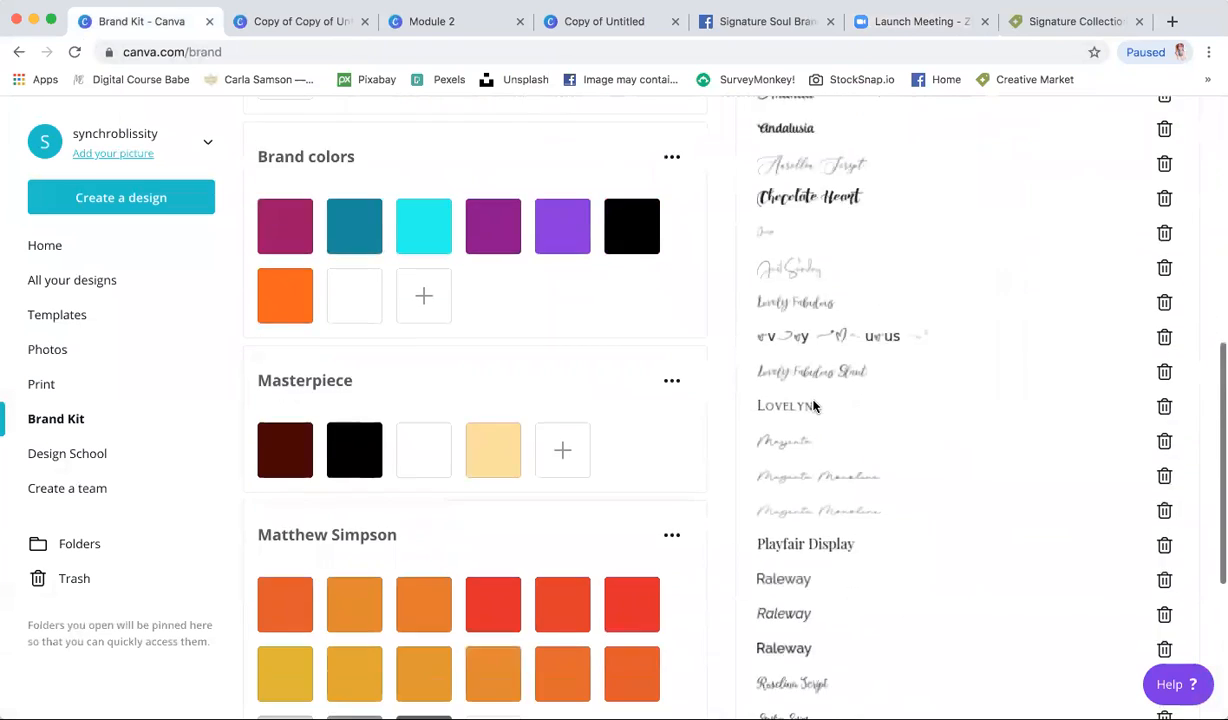
click(791, 491)
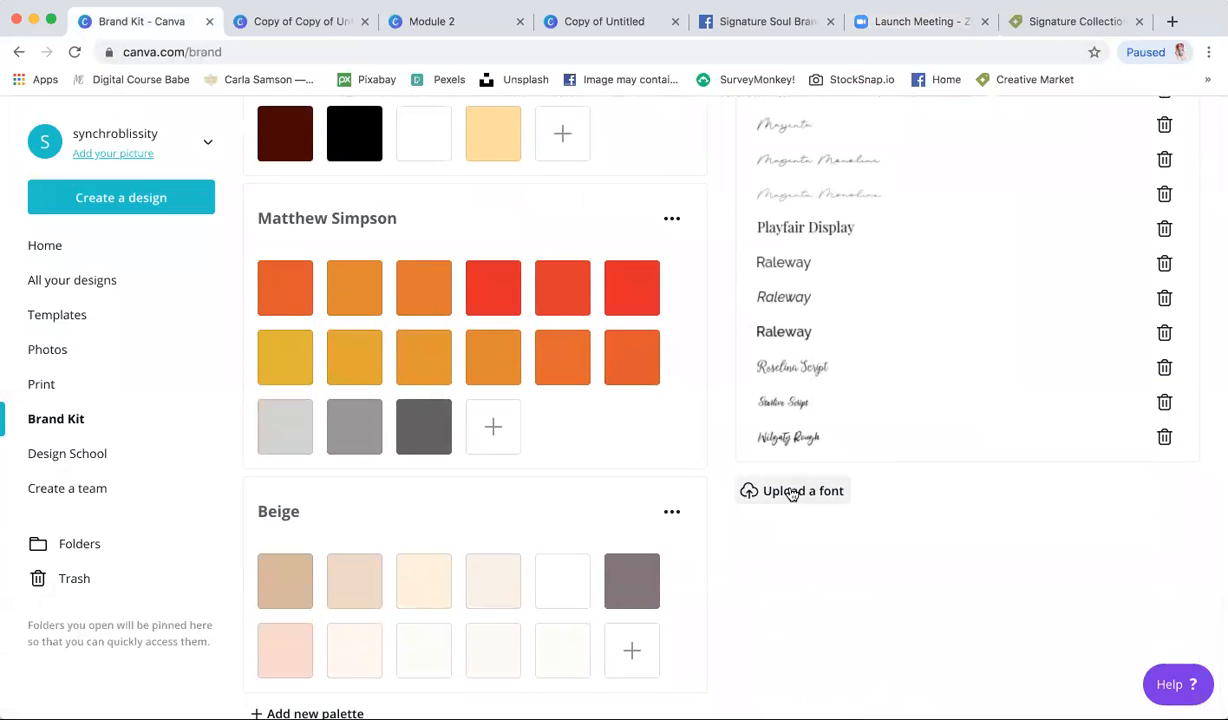
click(858, 82)
text(fint)
key(BackSpace)
key(BackSpace)
key(BackSpace)
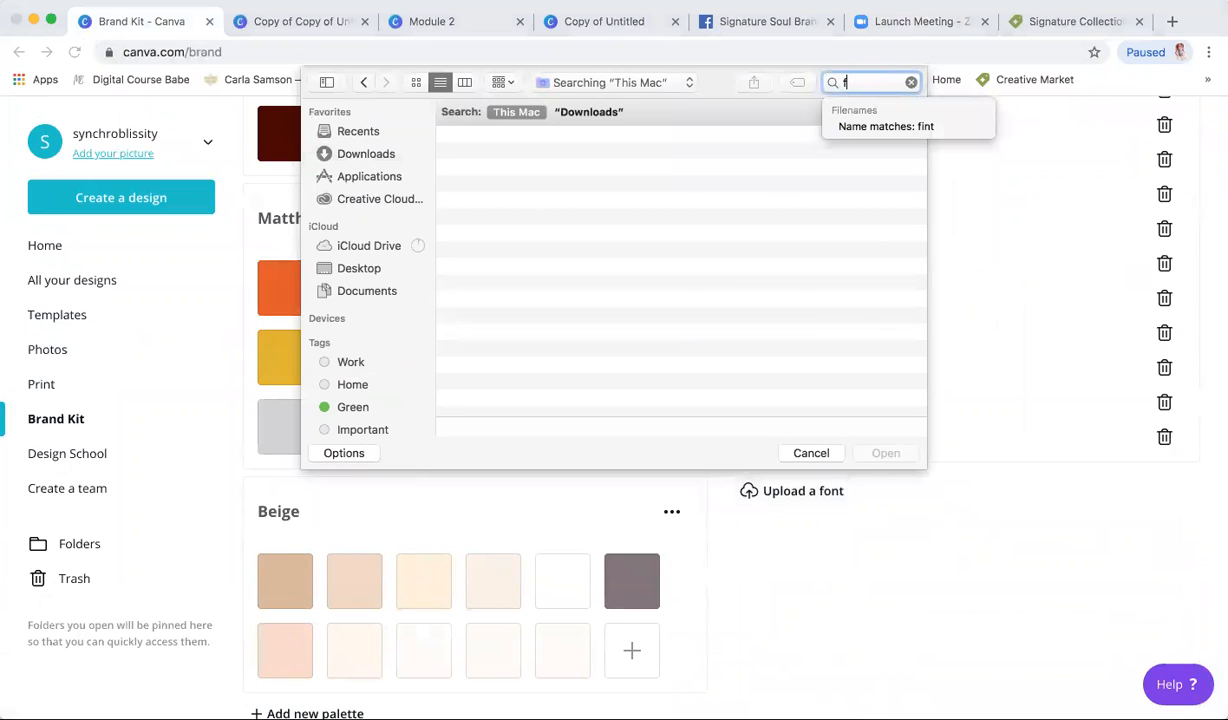
text(ont)
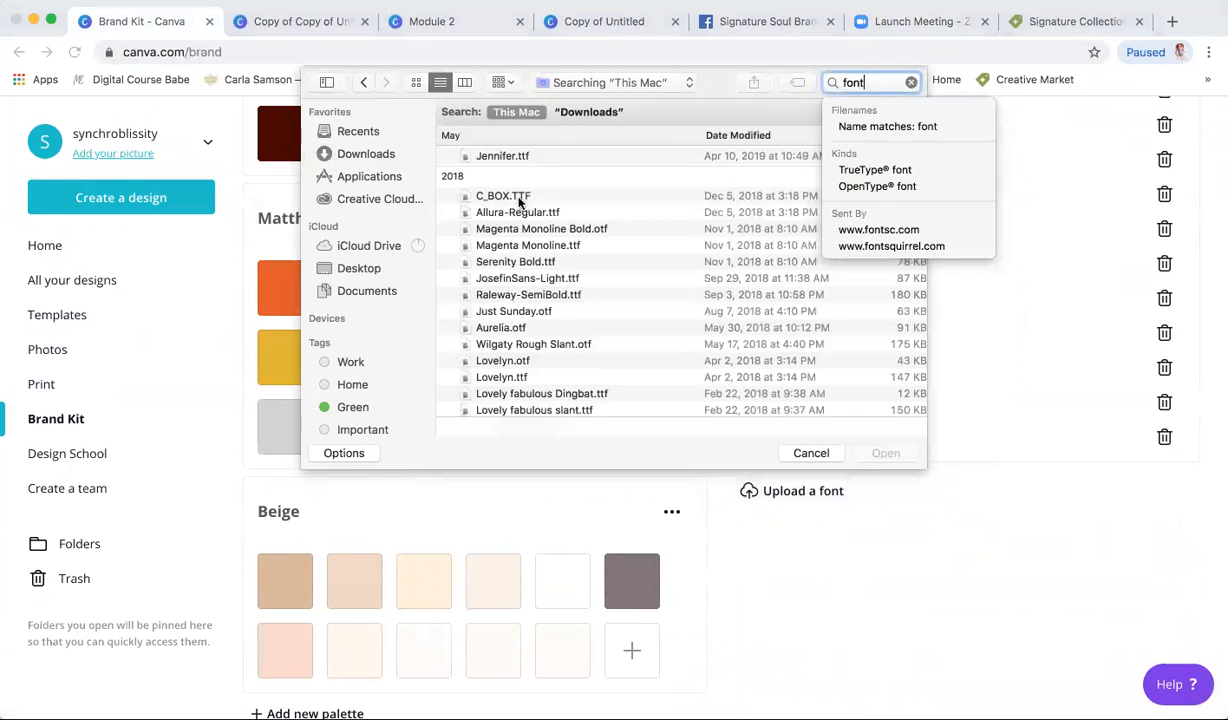
- Upload Jennifer.ttf, confirm the upload rights, and acknowledge the success message
click(509, 158)
click(509, 158)
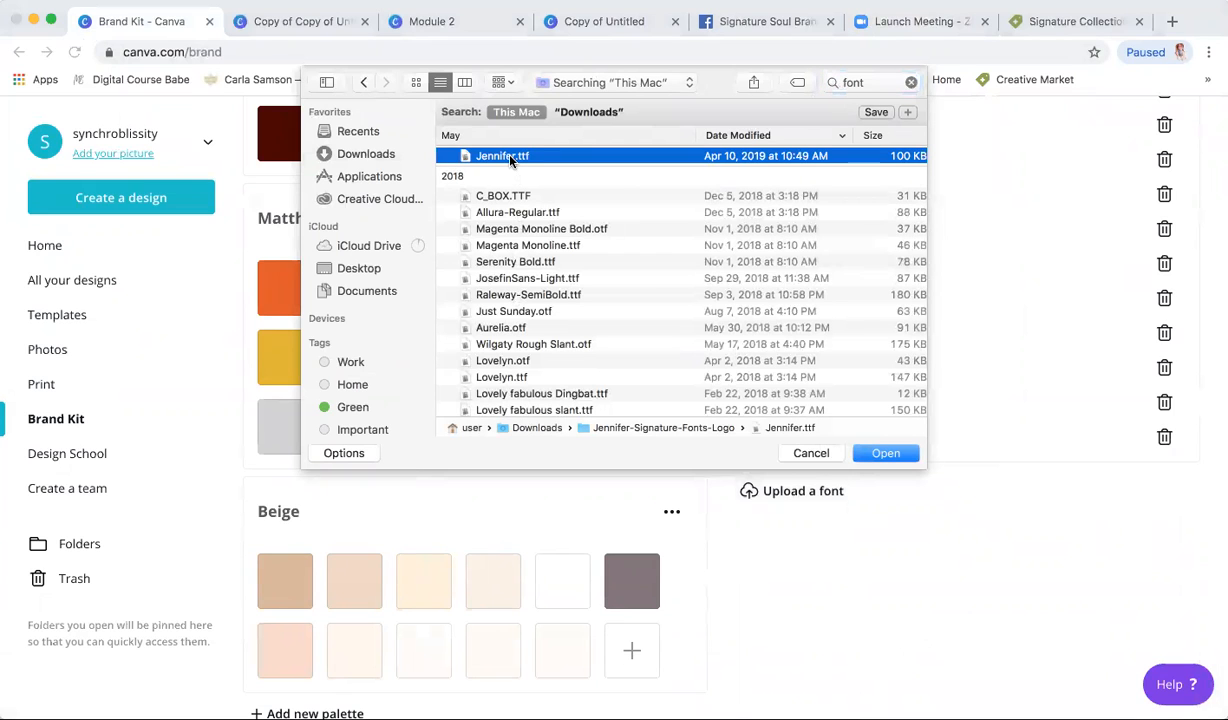
double_click(509, 157)
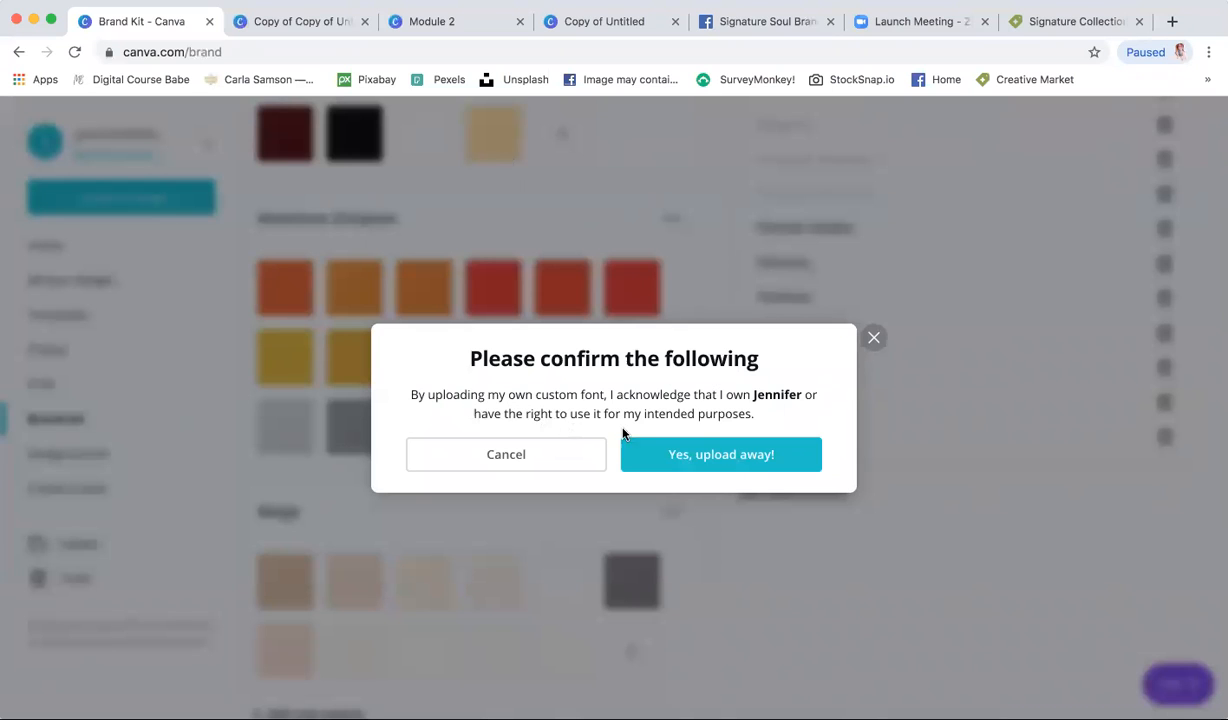
click(728, 458)
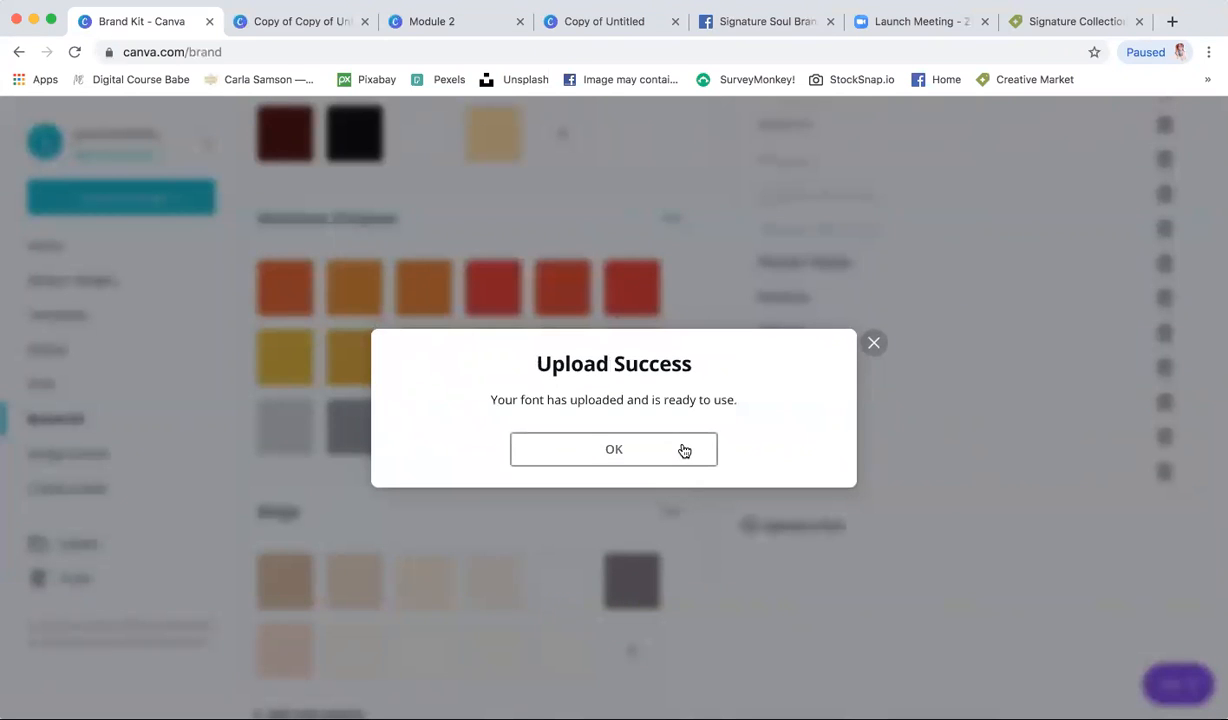
click(684, 451)
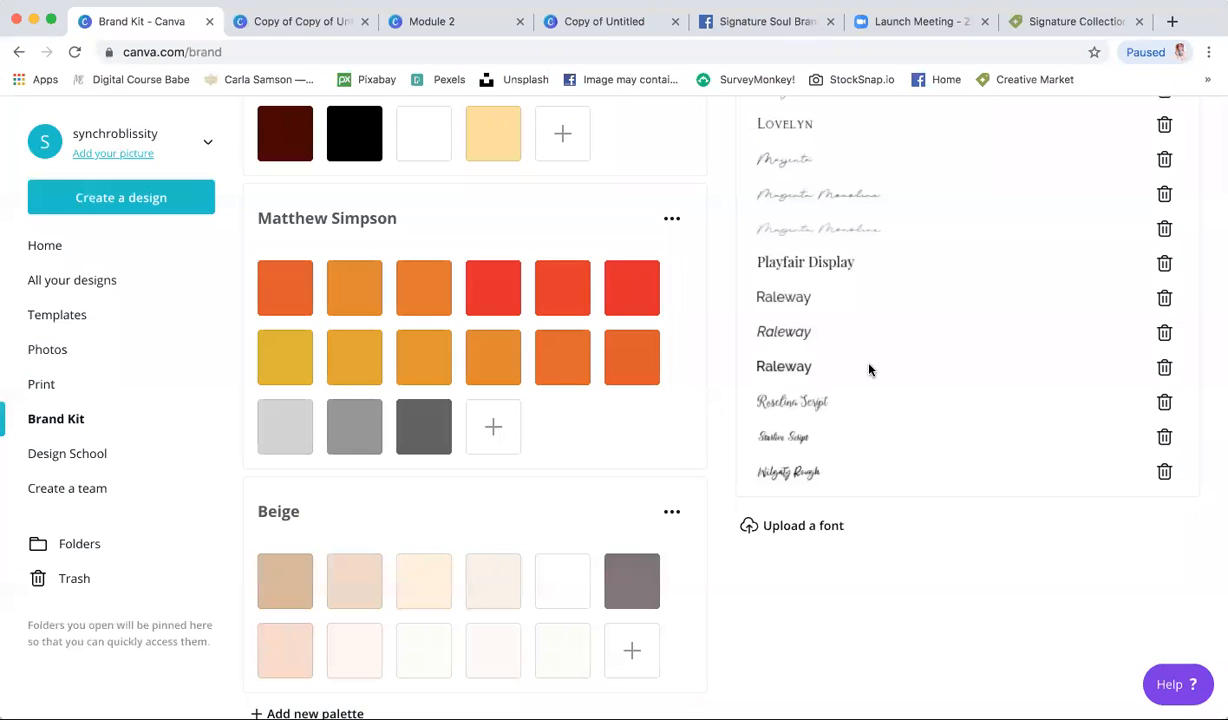
scroll(868, 370, up, 5)
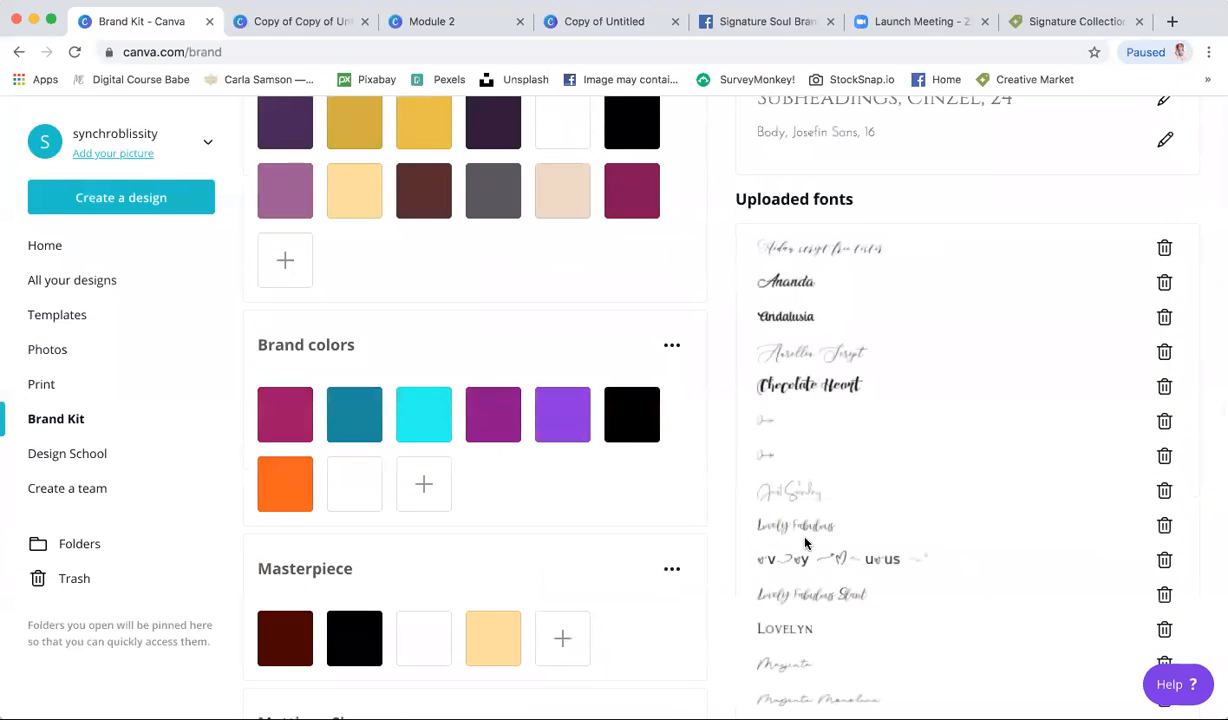
scroll(792, 345, up, 2)
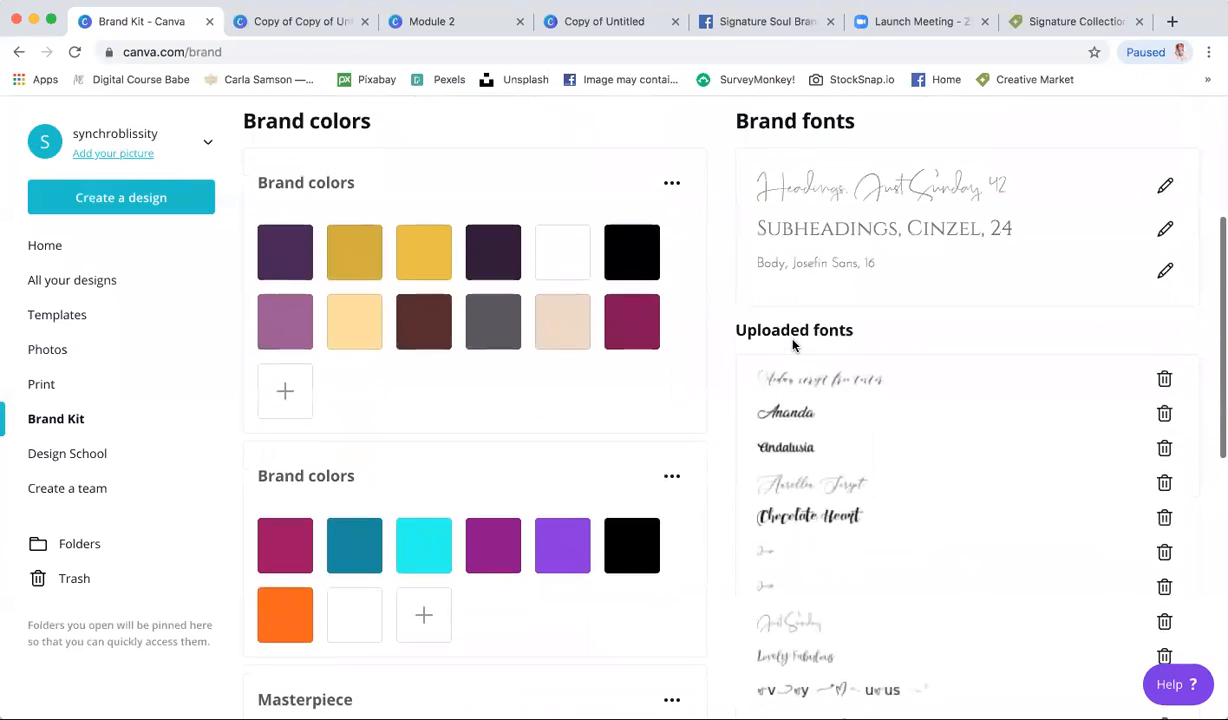
scroll(792, 345, down, 4)
scroll(792, 345, up, 4)
scroll(792, 345, up, 1)
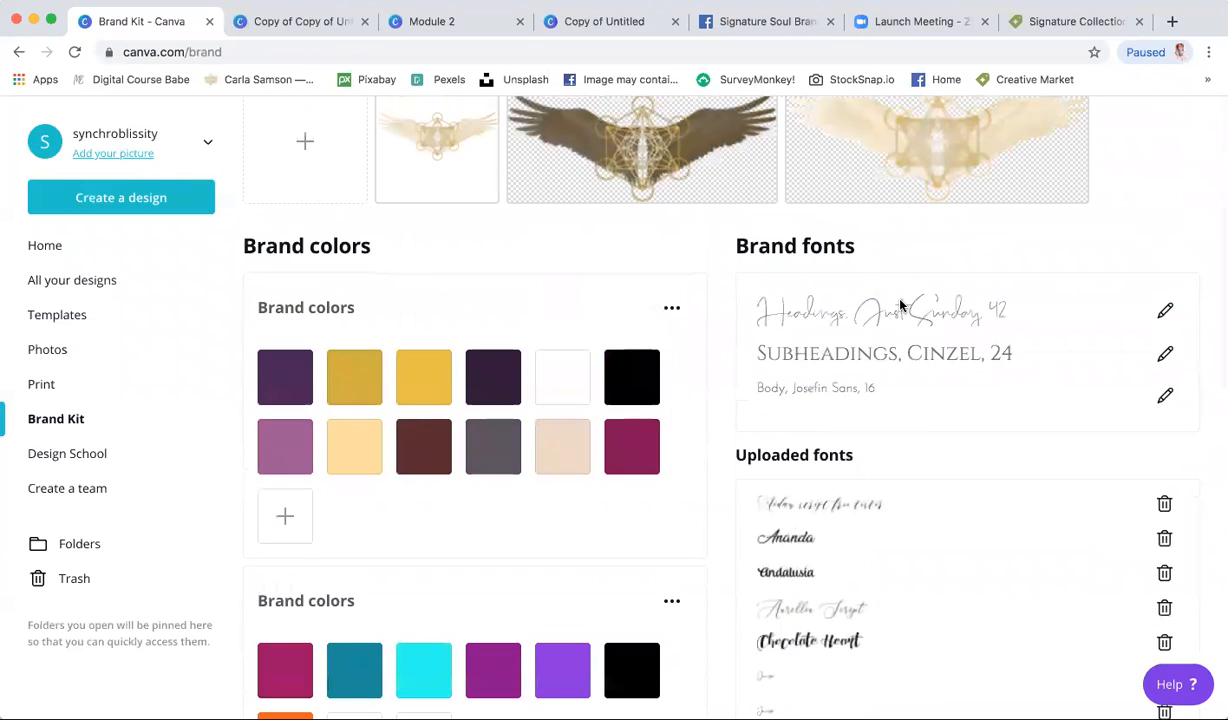
click(1165, 313)
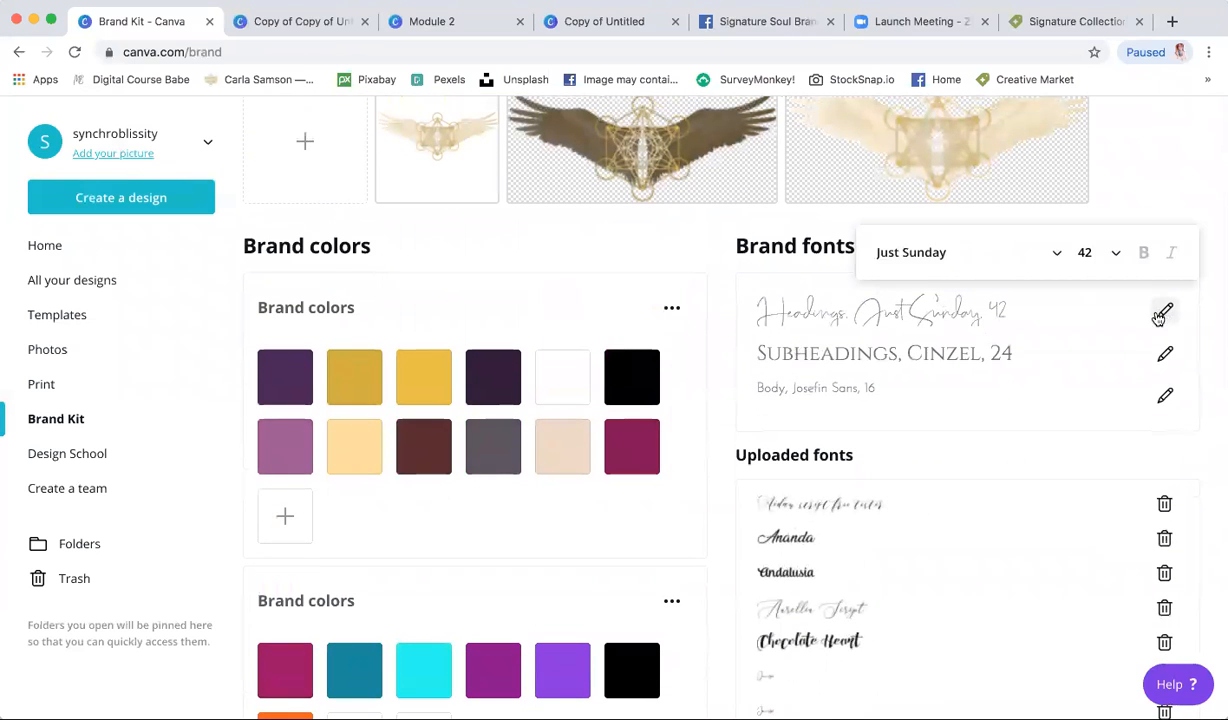
click(940, 255)
click(768, 317)
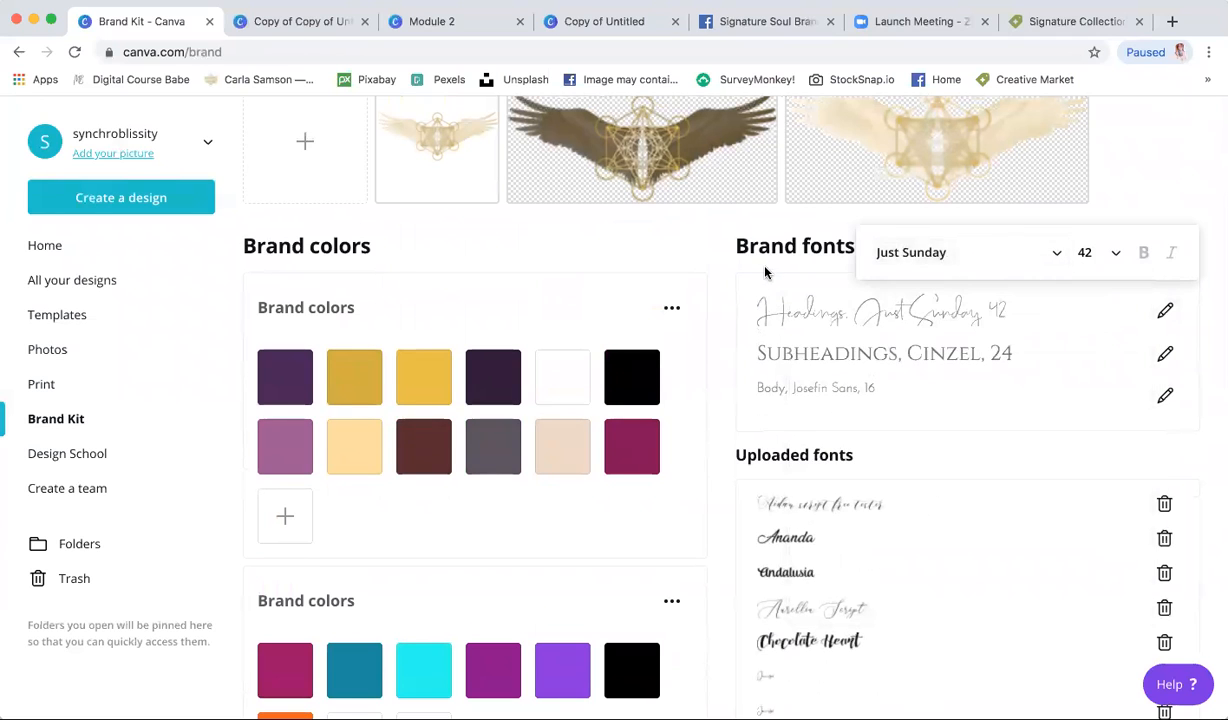
click(765, 272)
scroll(581, 359, up, 3)
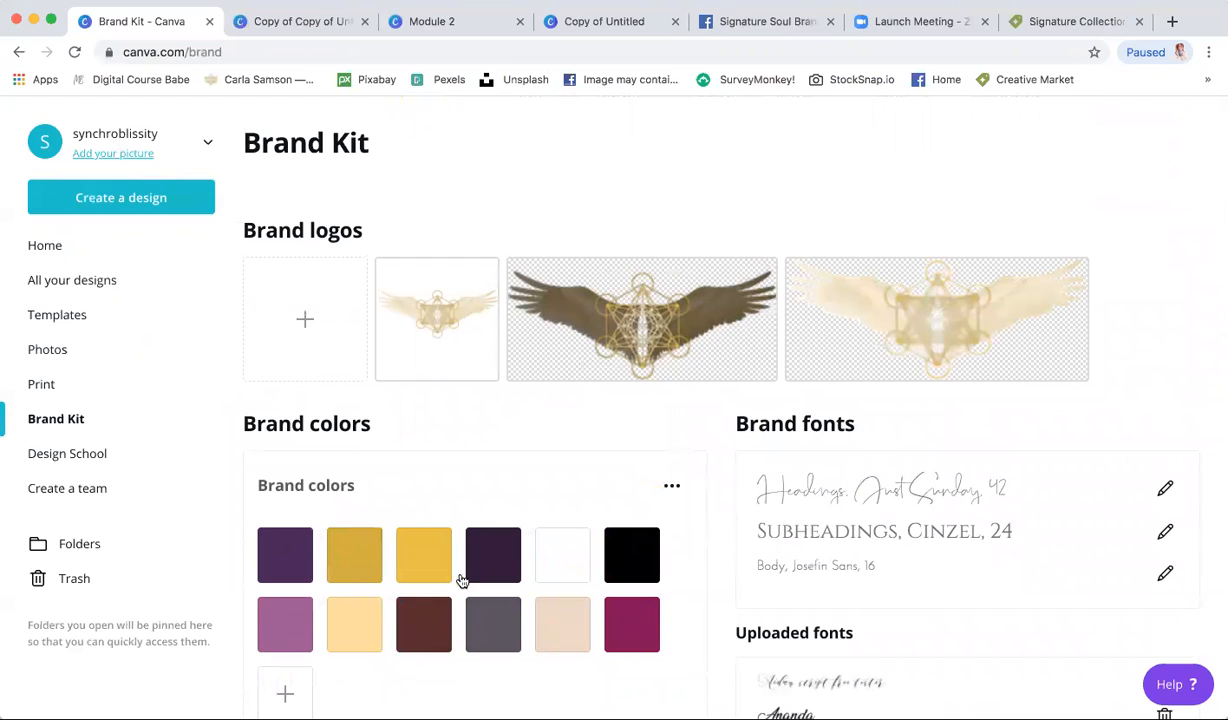
scroll(577, 600, down, 2)
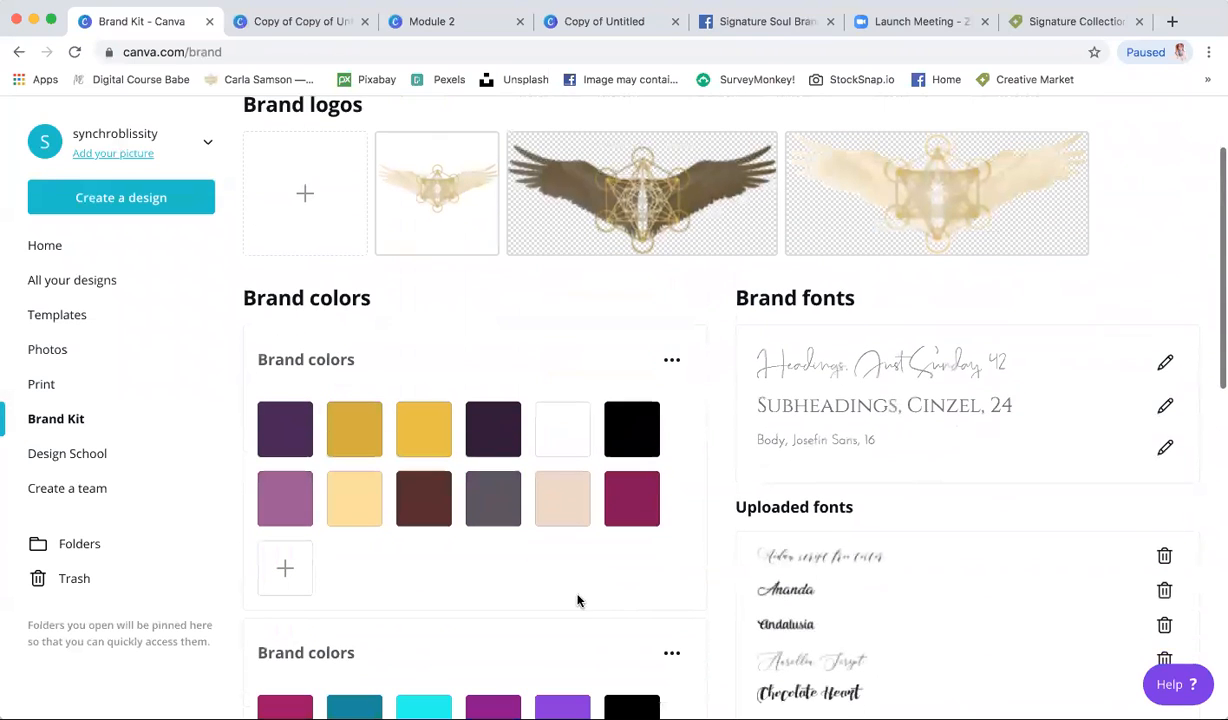
click(285, 568)
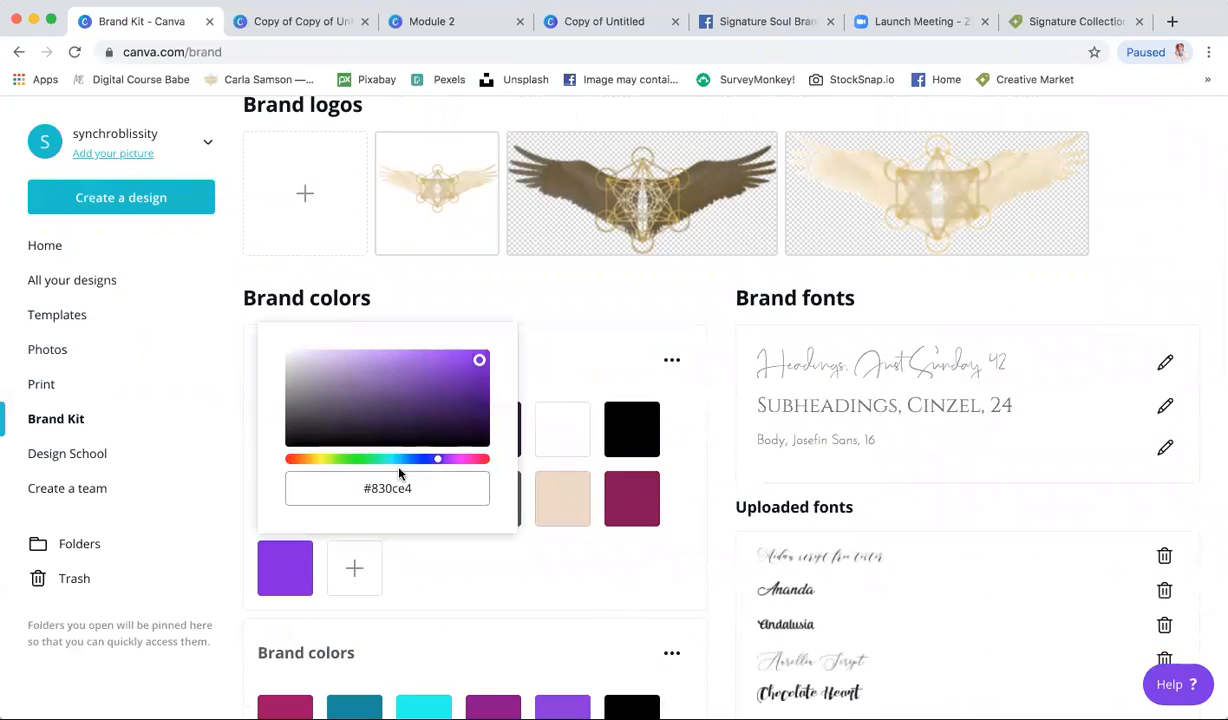
drag(436, 459, 382, 459)
click(431, 379)
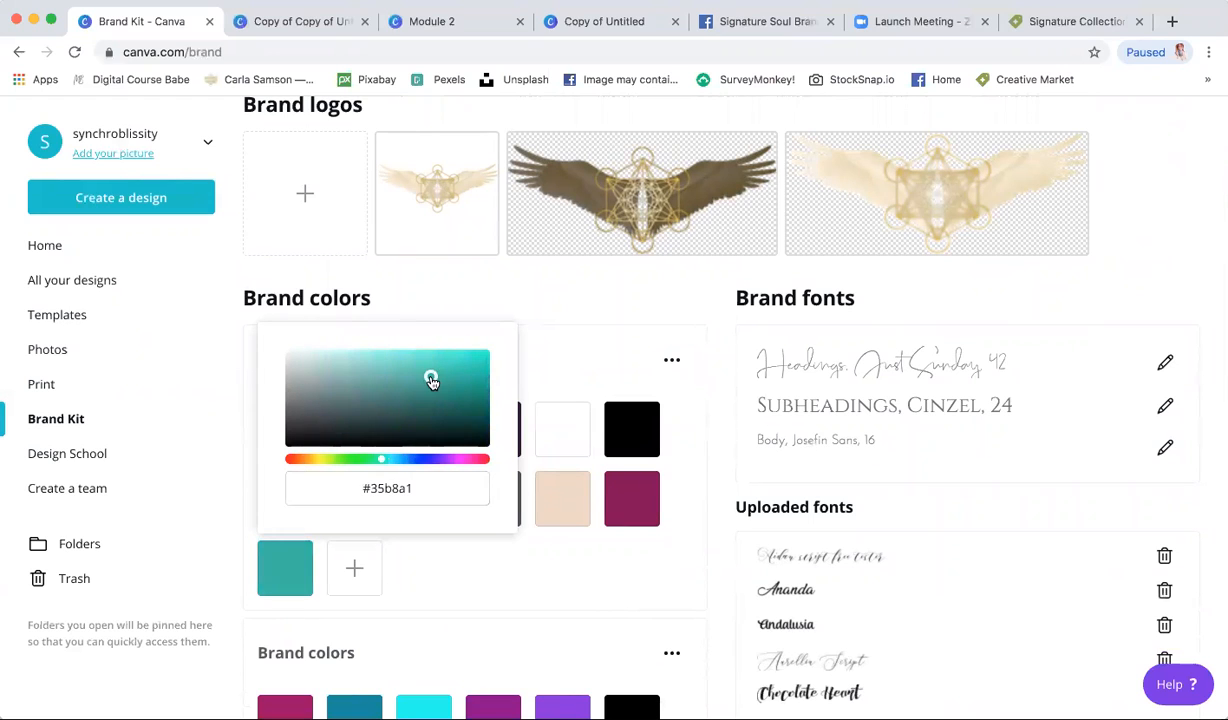
click(412, 554)
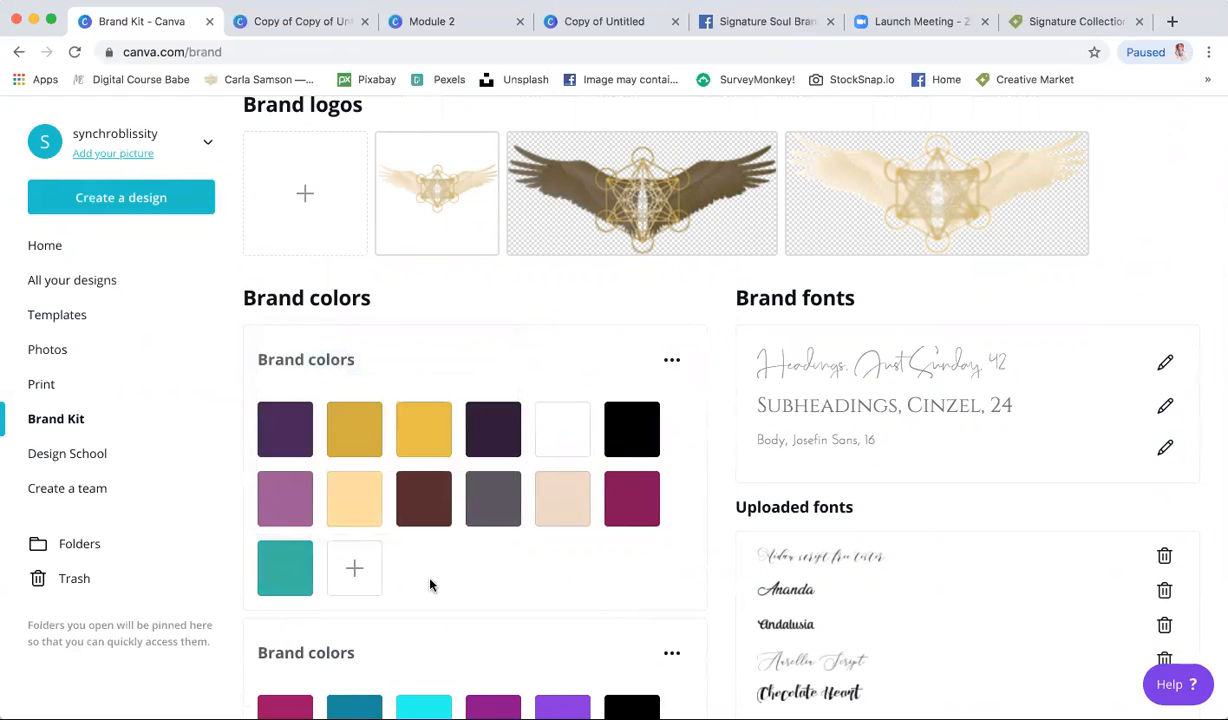
mouse_move(277, 562)
click(312, 543)
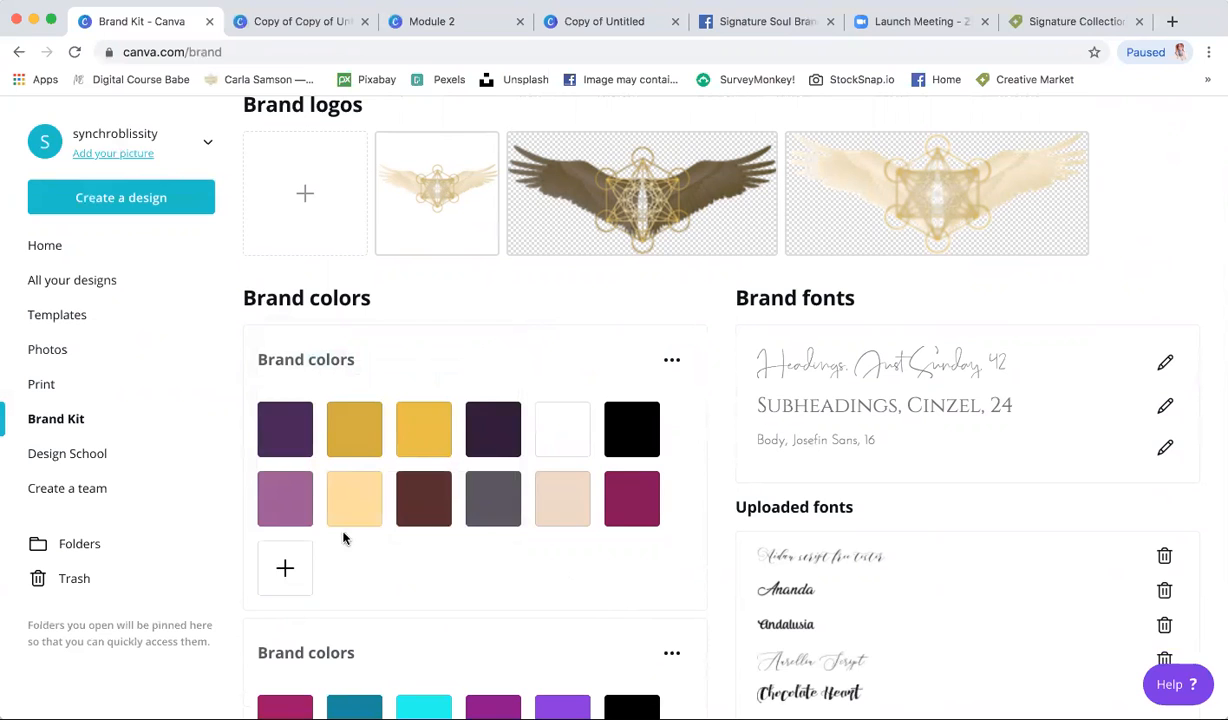
scroll(425, 574, down, 10)
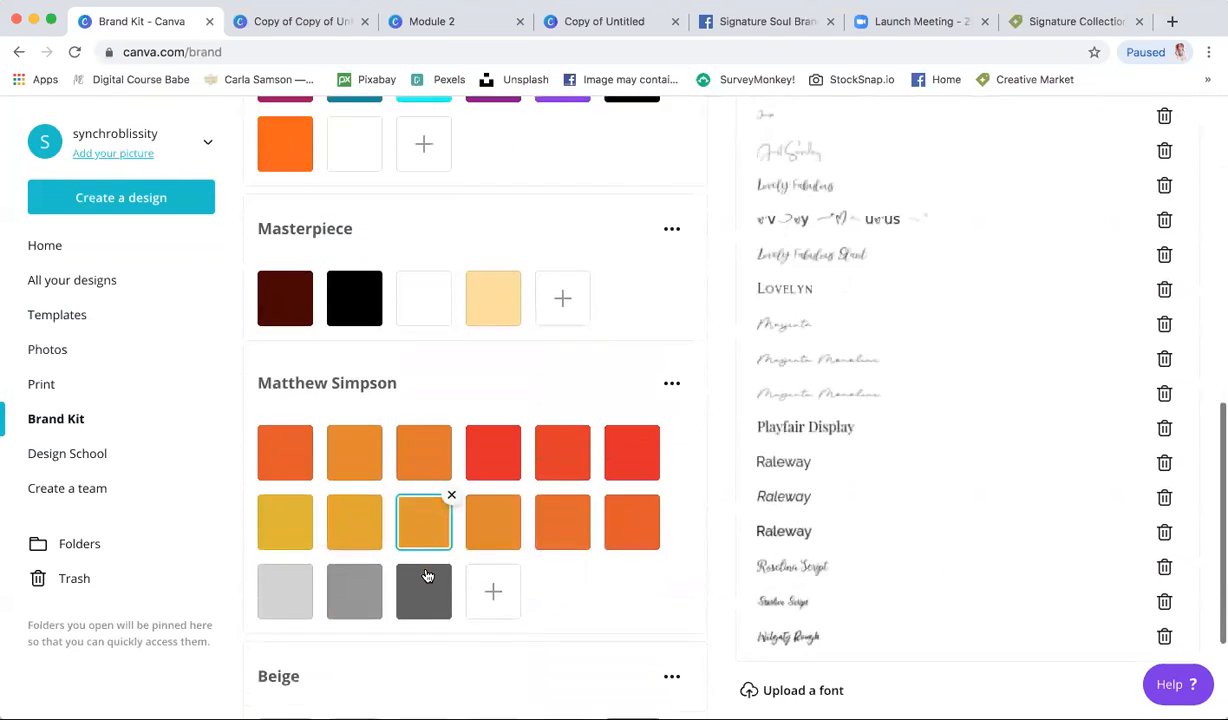
scroll(425, 573, up, 9)
scroll(348, 628, down, 5)
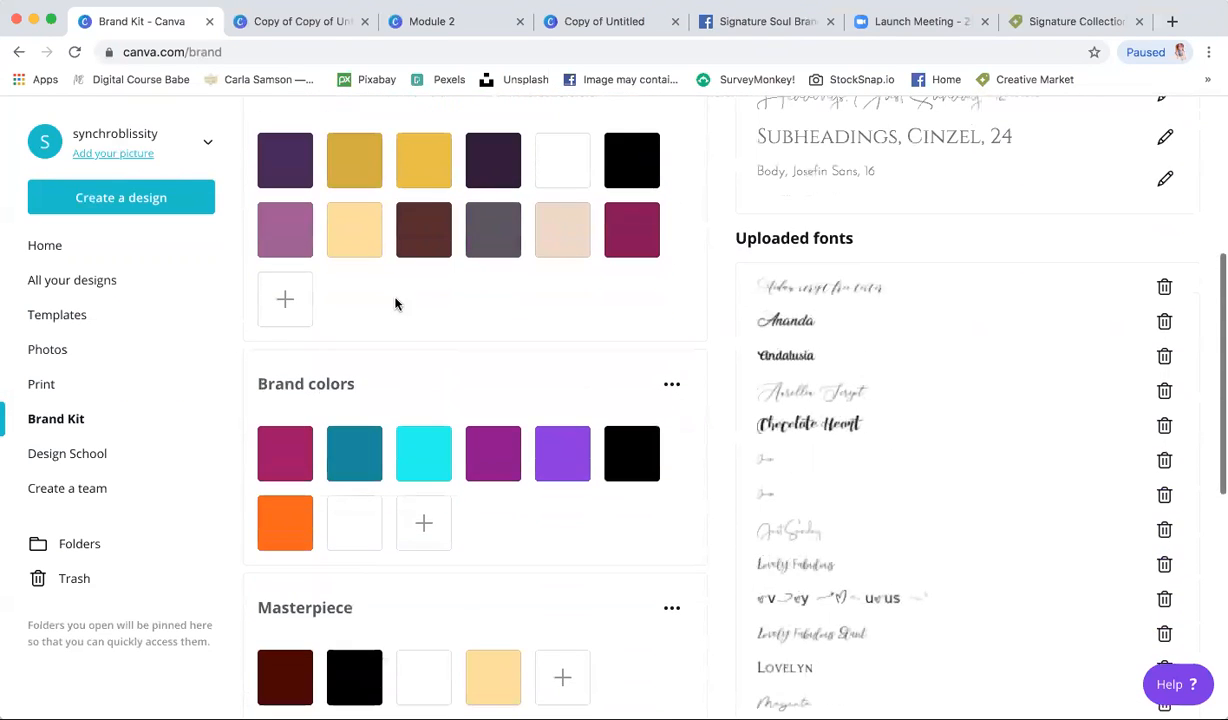
scroll(405, 643, down, 4)
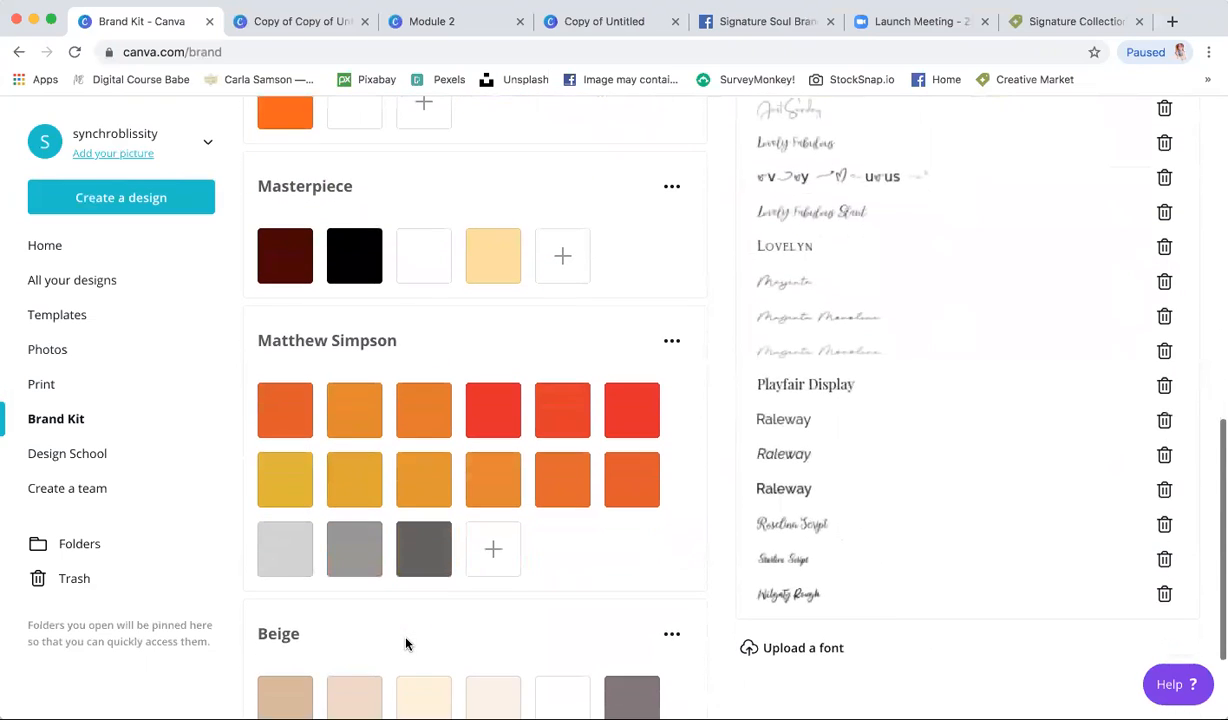
scroll(405, 643, down, 2)
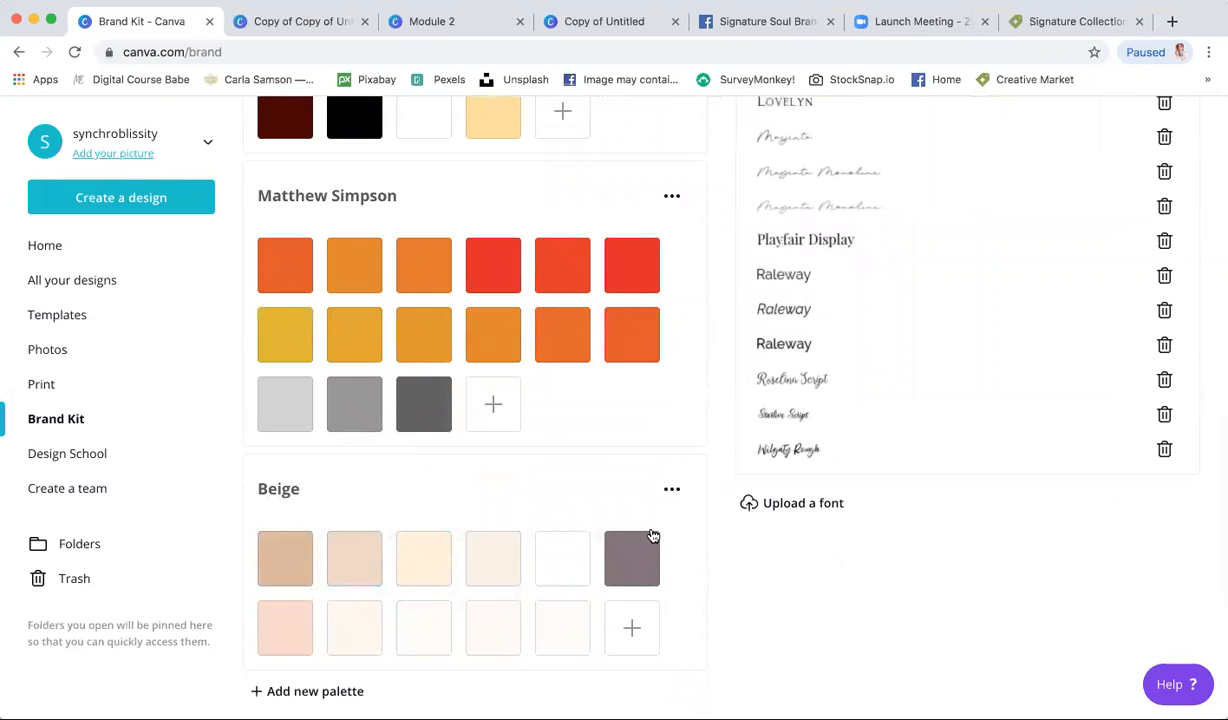
scroll(549, 493, up, 15)
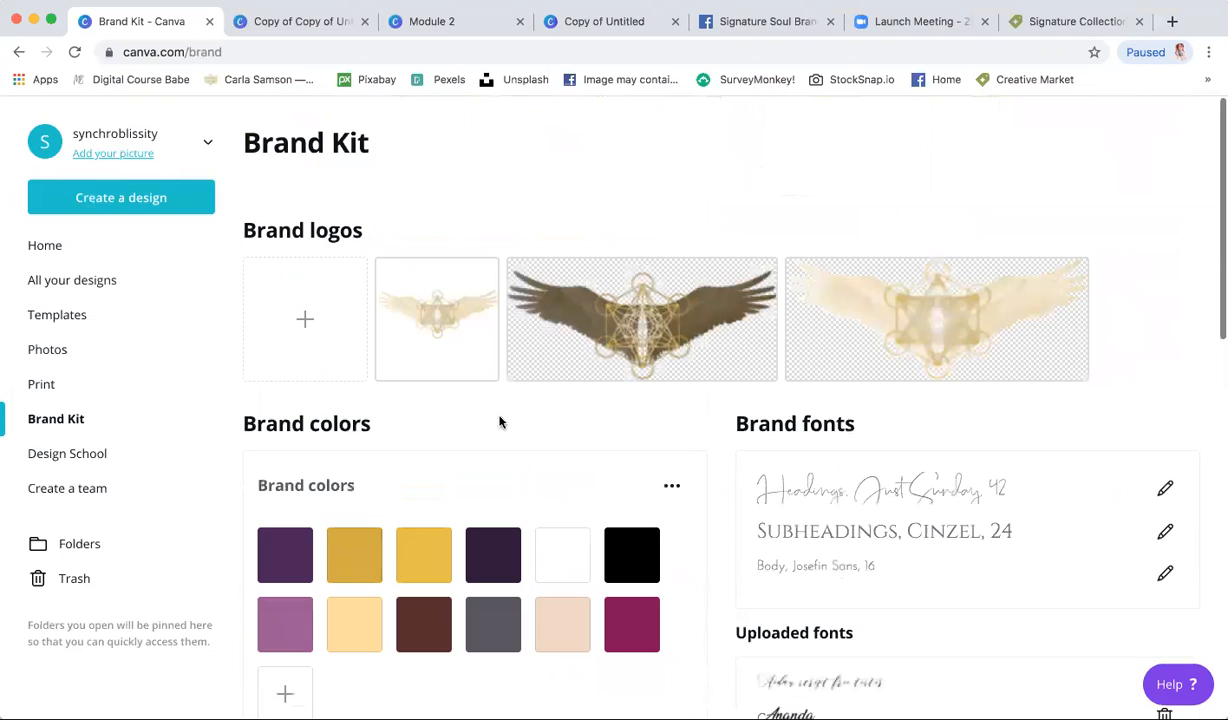
- Create a new Facebook Cover design from a 'faceb' search
click(132, 200)
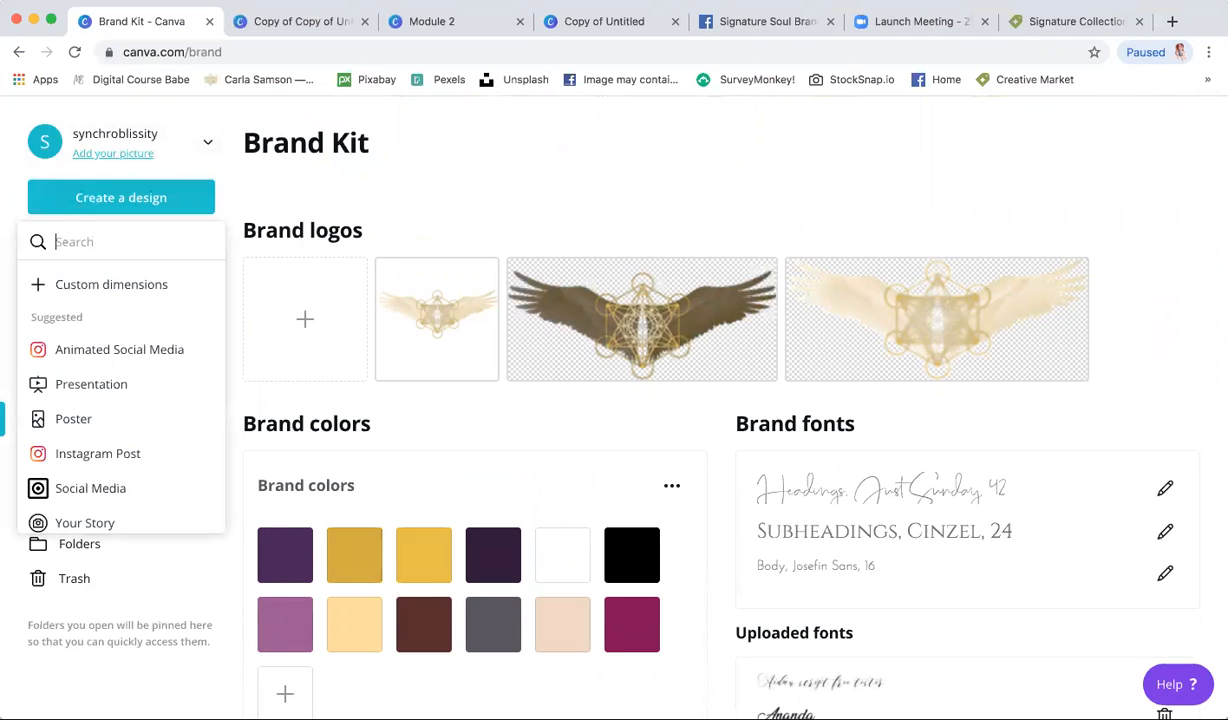
text(facebook)
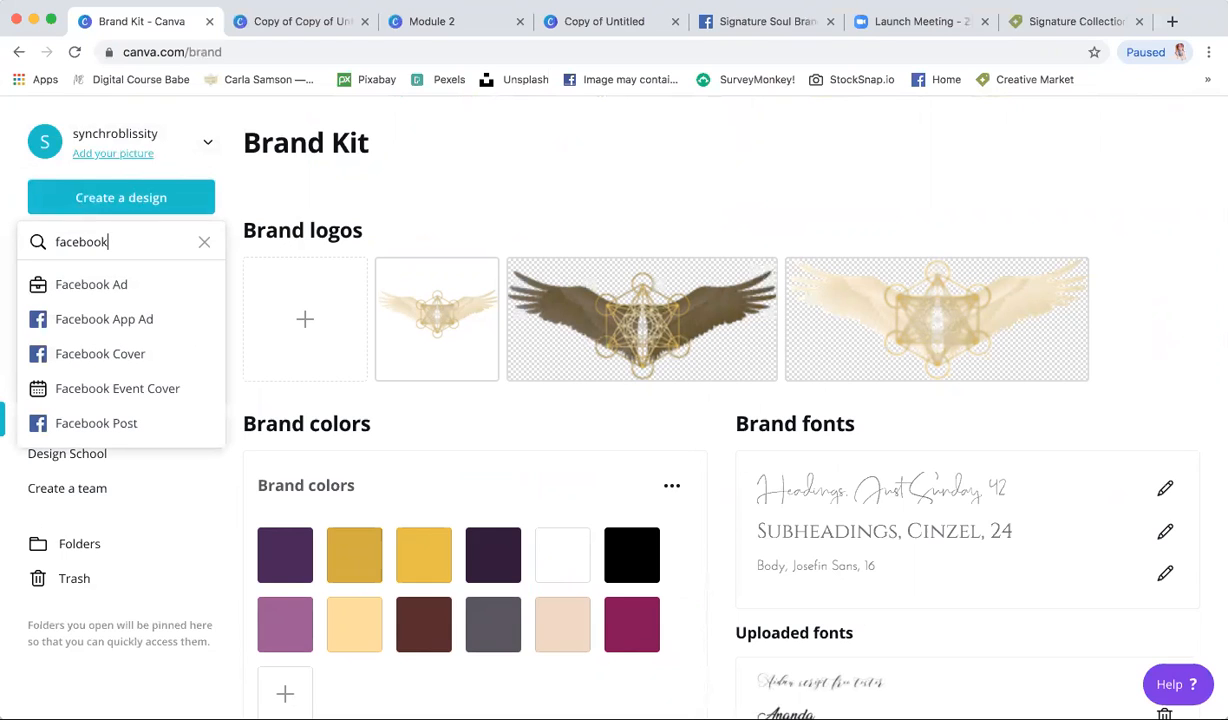
click(130, 361)
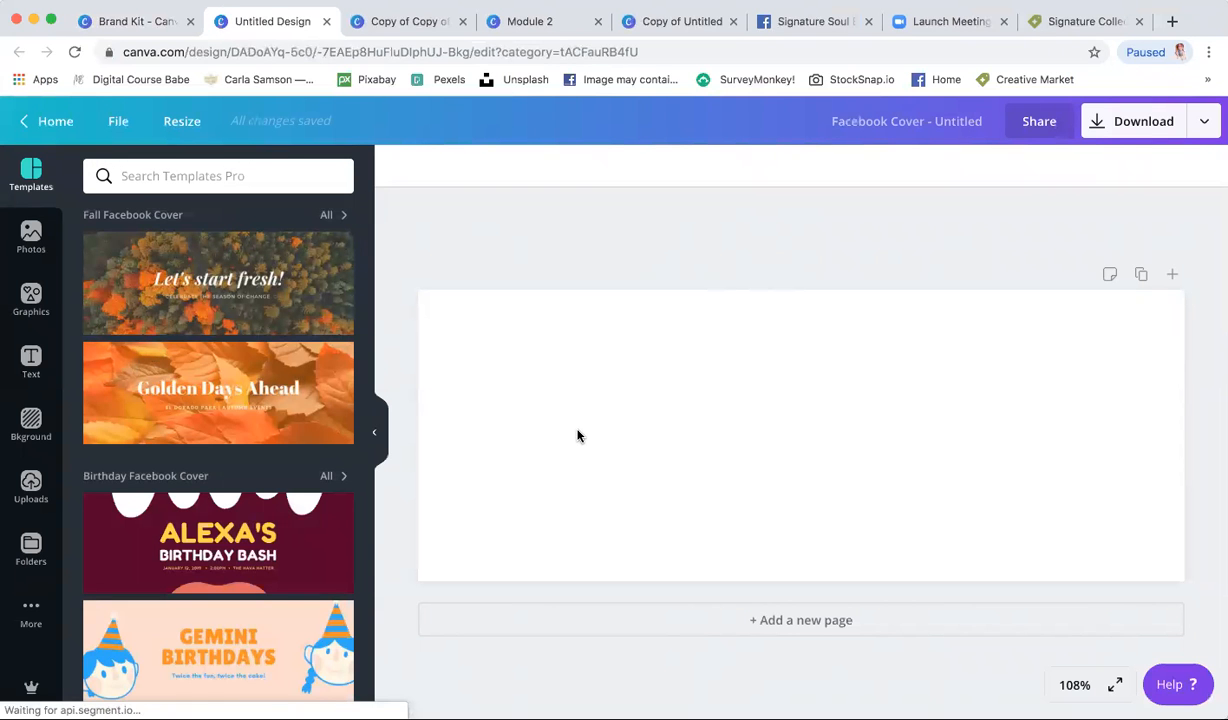
- Fill the cover background with the Beige palette's #fffbf5 shade
click(400, 168)
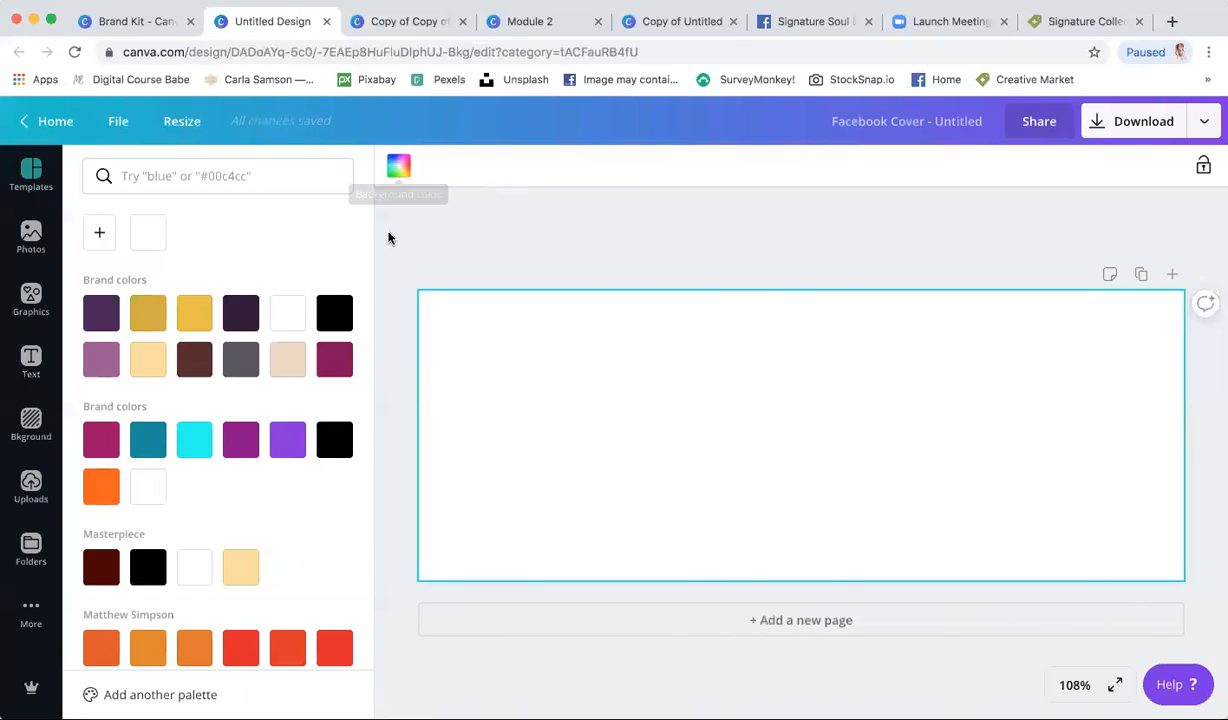
scroll(248, 278, down, 5)
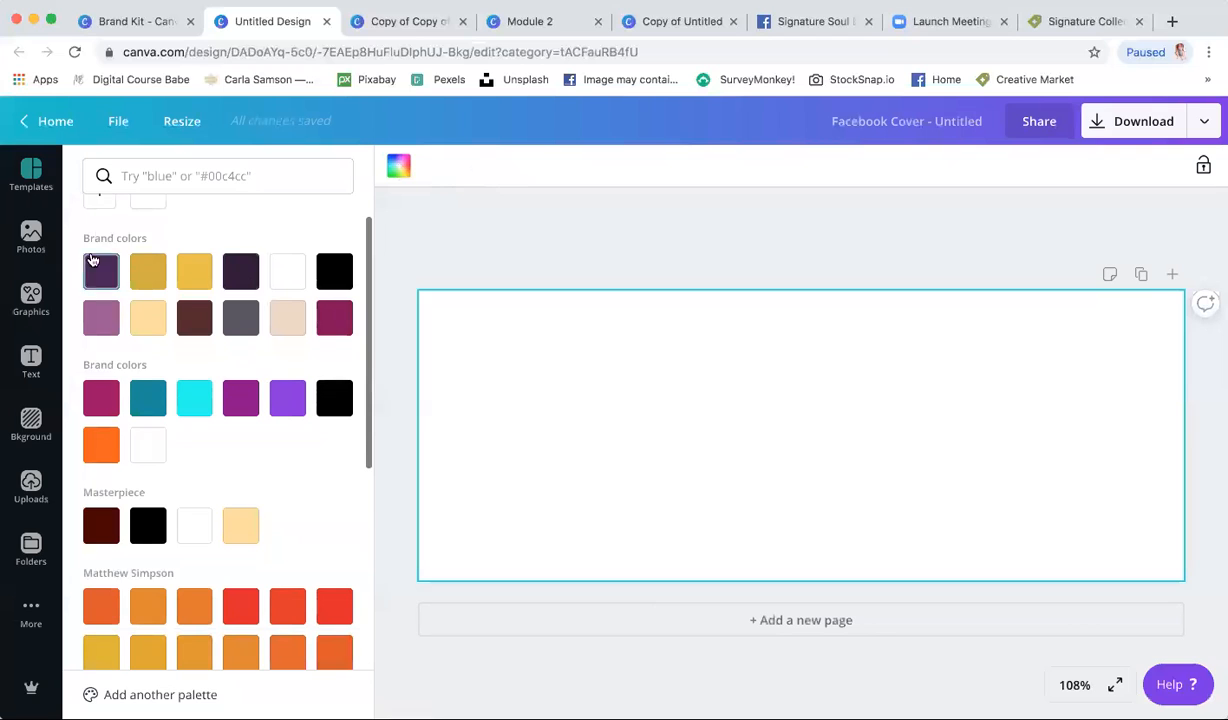
scroll(197, 557, down, 2)
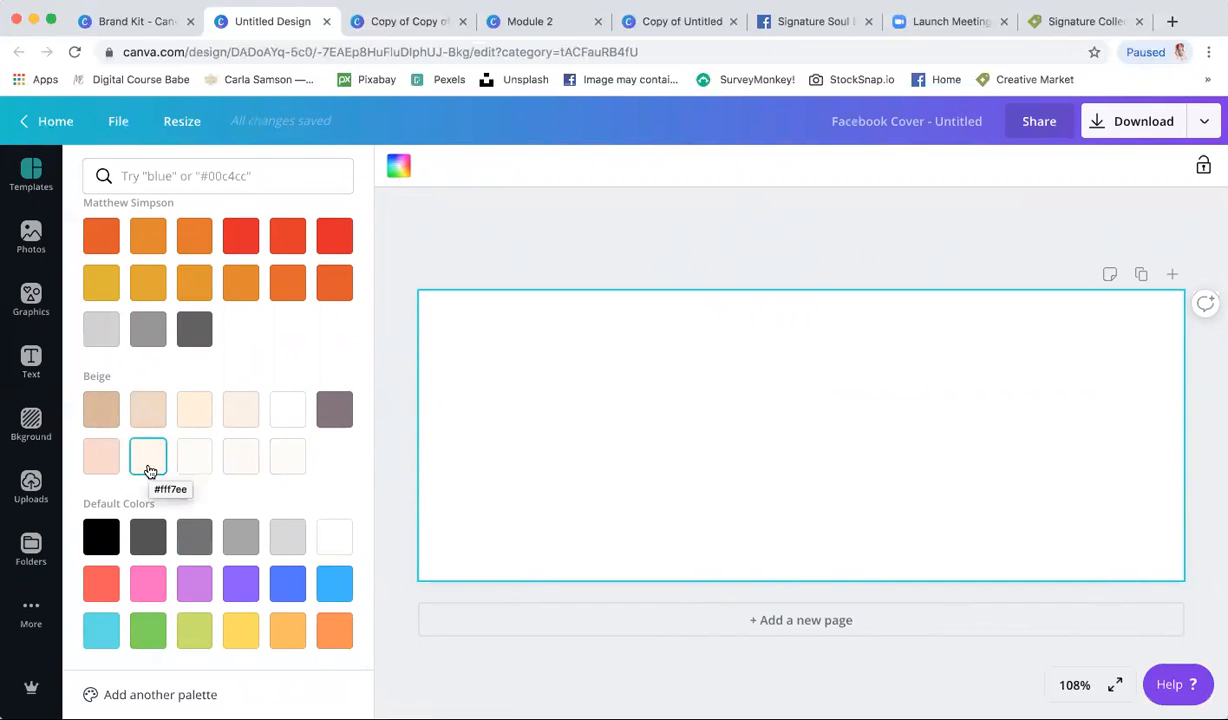
click(241, 460)
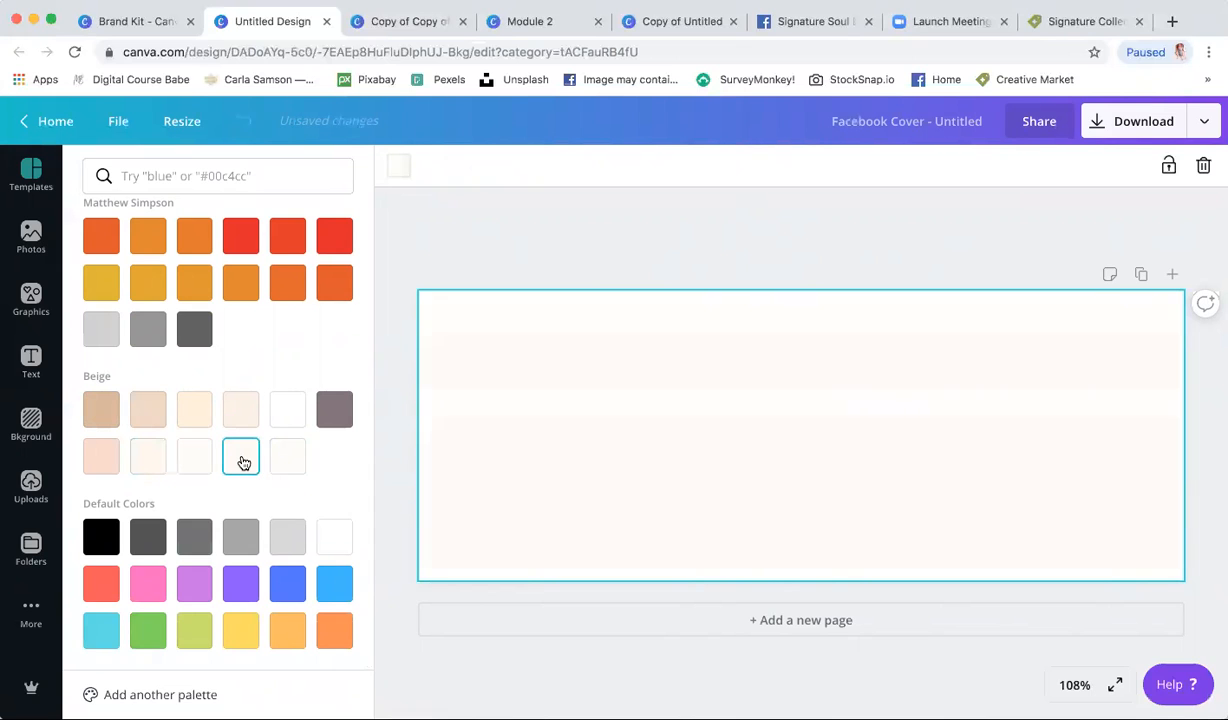
click(707, 270)
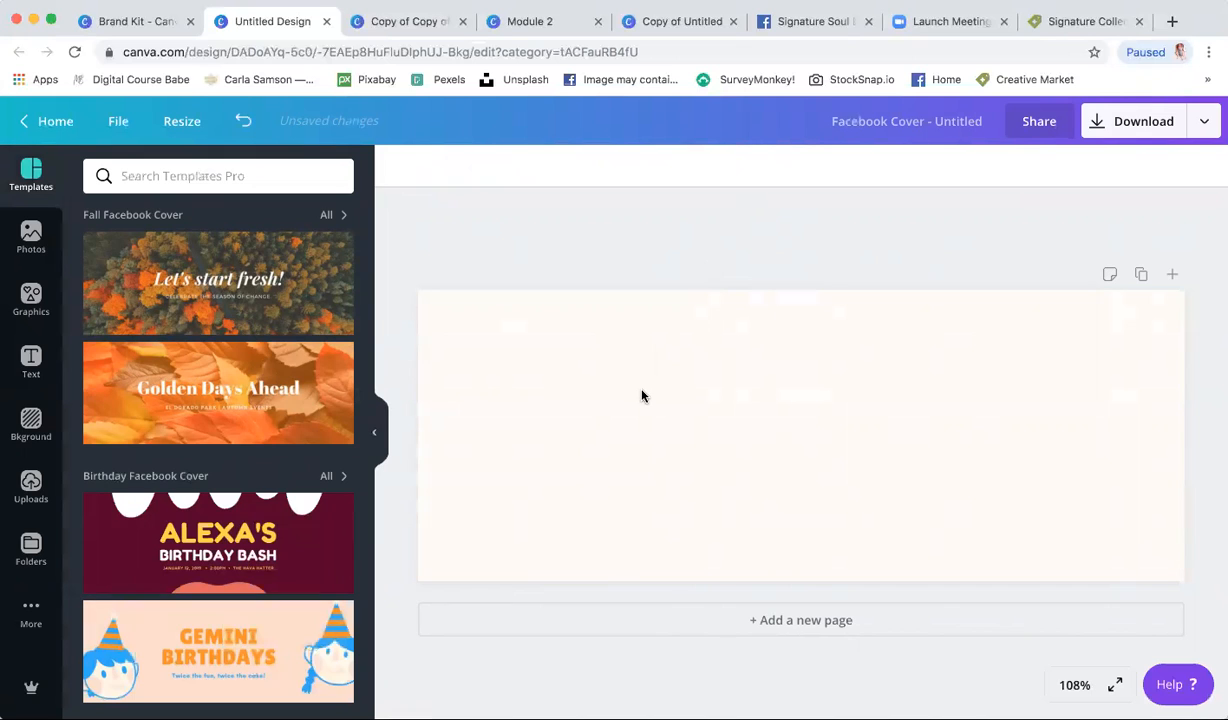
- Add the uploaded bed photo and size it to fill the cover's right side at full height
click(29, 486)
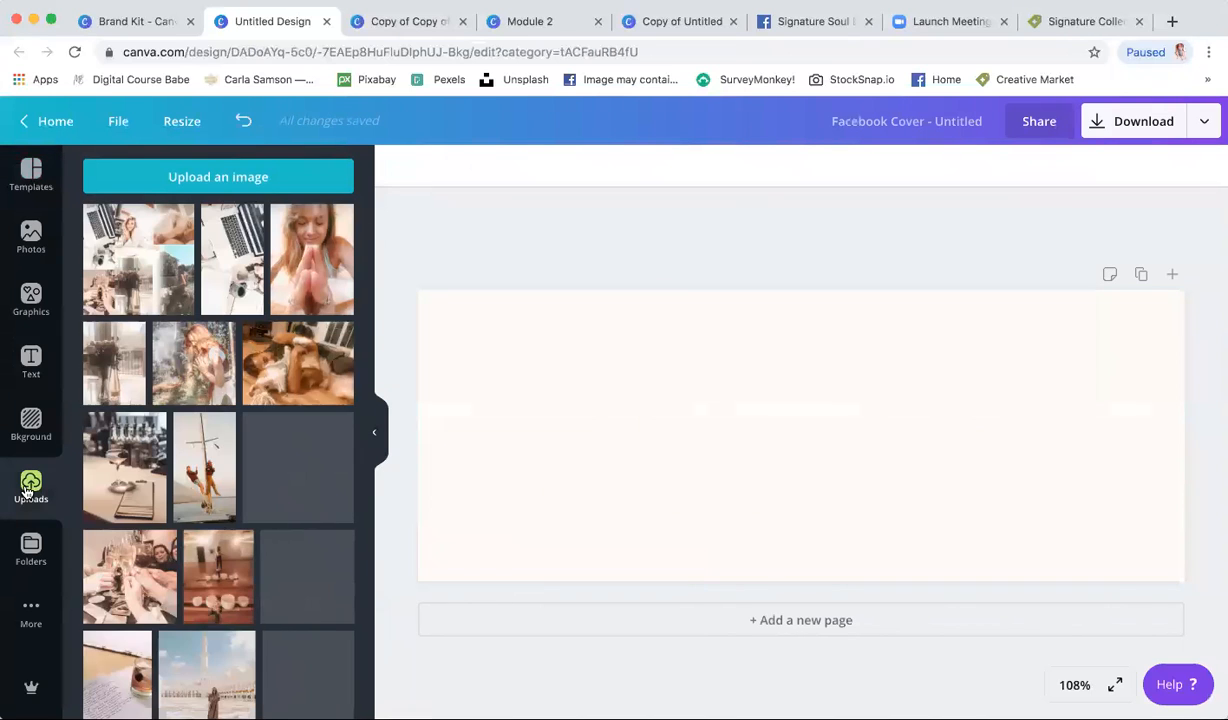
scroll(169, 468, down, 1)
scroll(169, 468, down, 2)
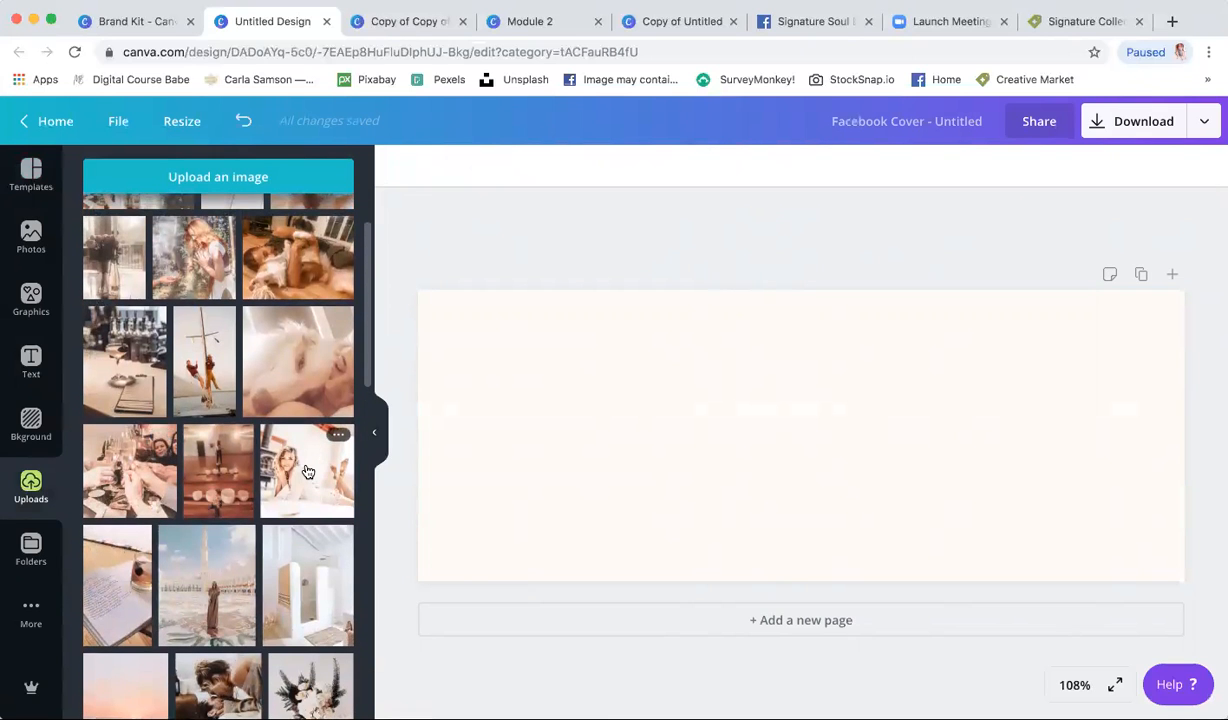
click(310, 472)
drag(776, 387, 1064, 388)
drag(940, 521, 872, 572)
click(818, 271)
mouse_move(970, 350)
mouse_down()
mouse_move(370, 356)
mouse_move(929, 323)
mouse_move(983, 356)
mouse_move(970, 350)
mouse_up()
drag(915, 562, 893, 578)
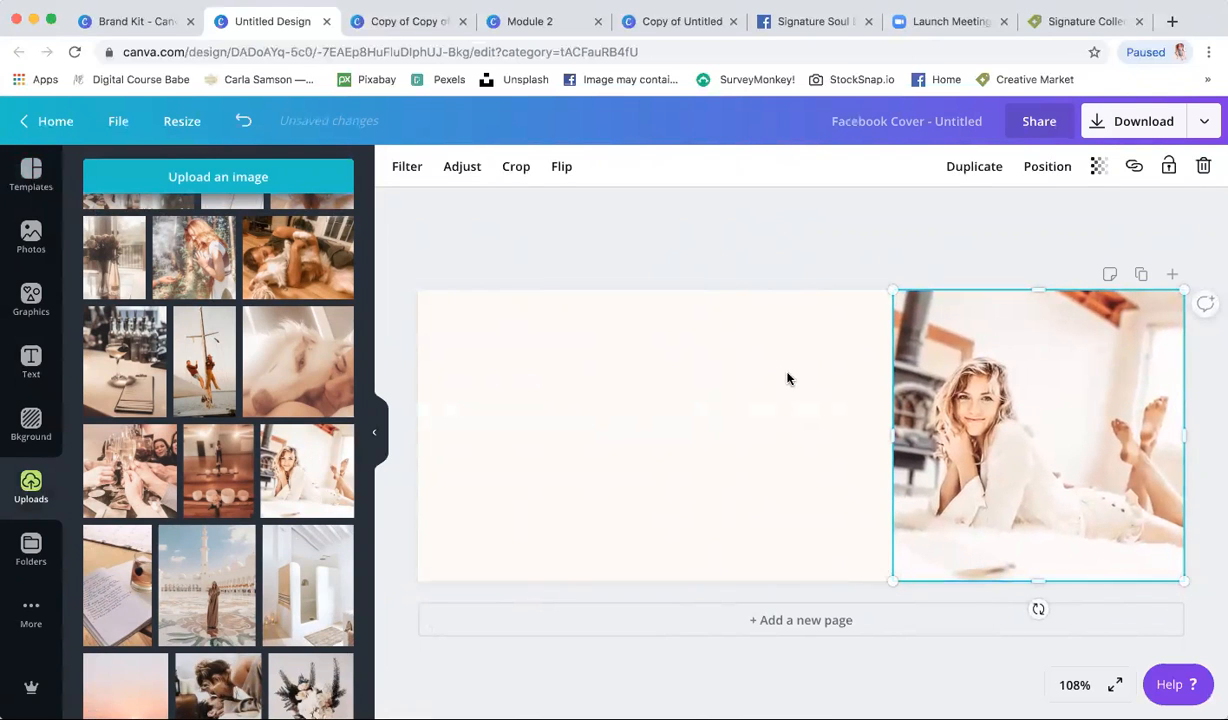
click(789, 267)
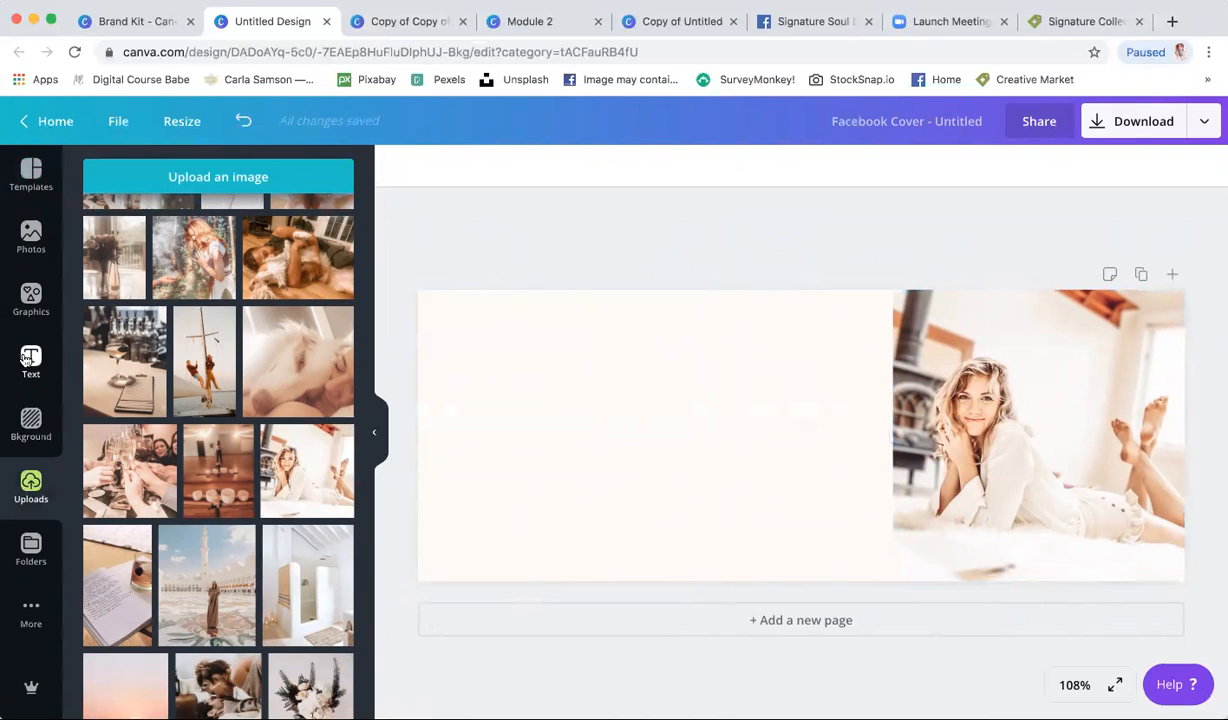
click(33, 359)
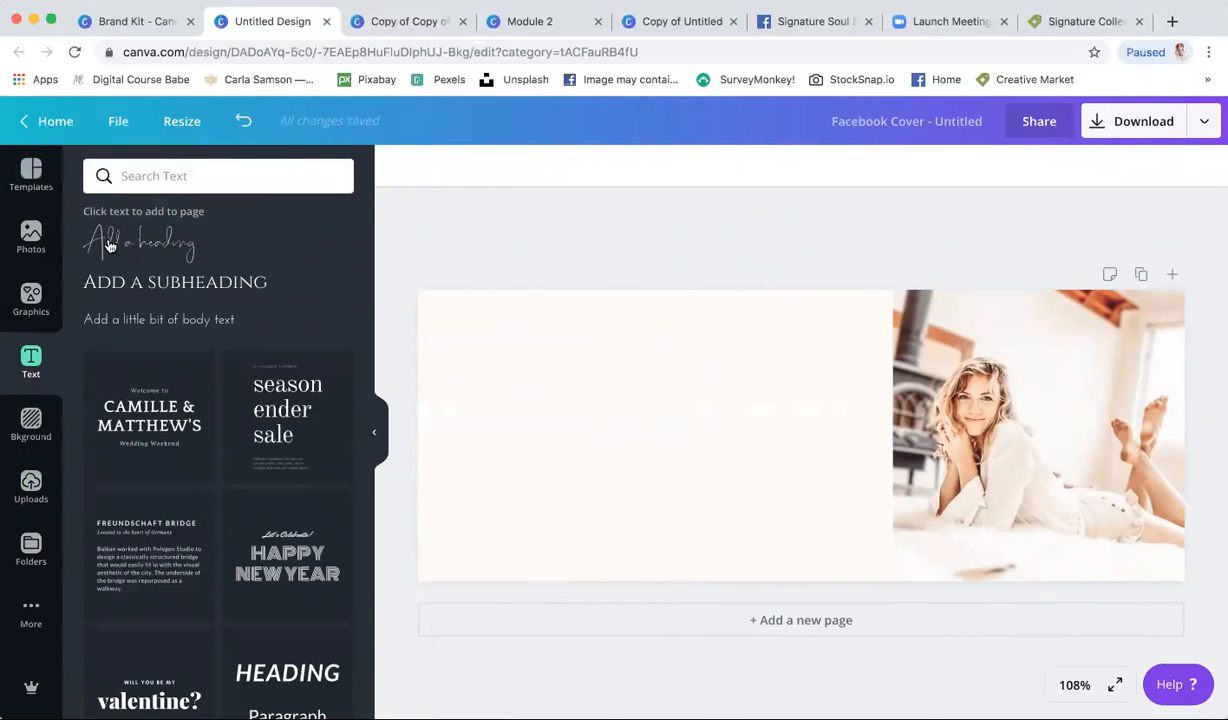
- Add a heading with the owner's full name and move it to the upper left
click(110, 245)
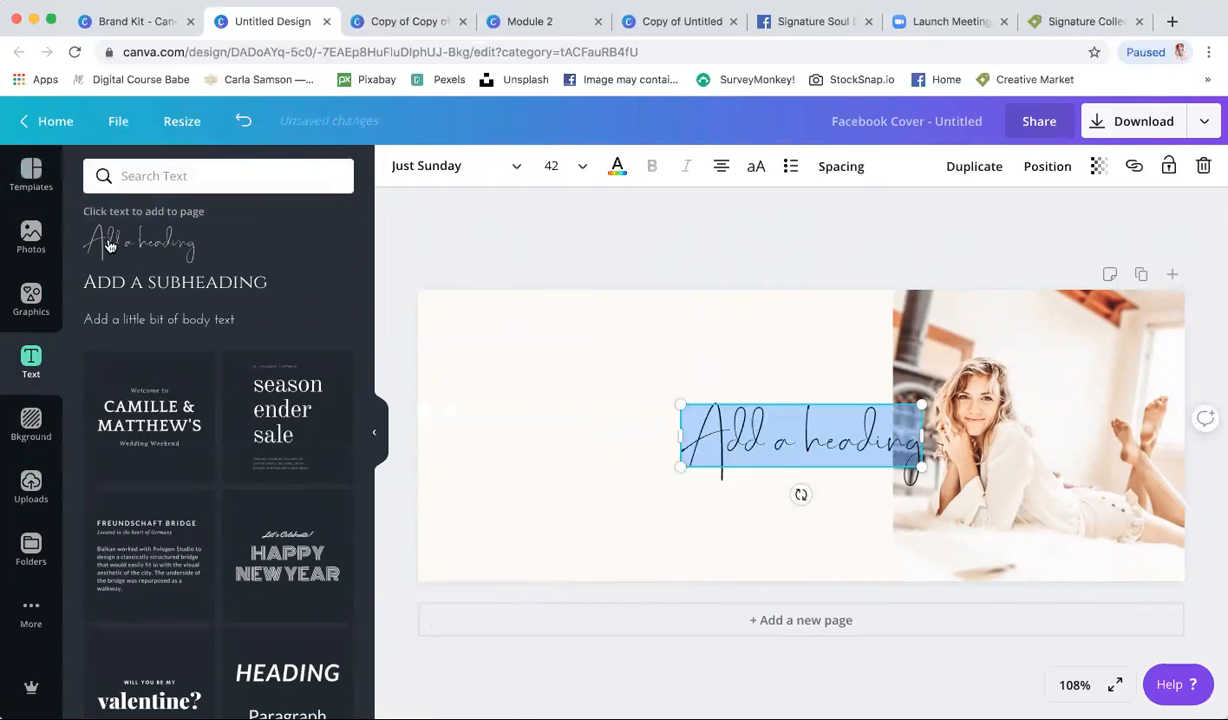
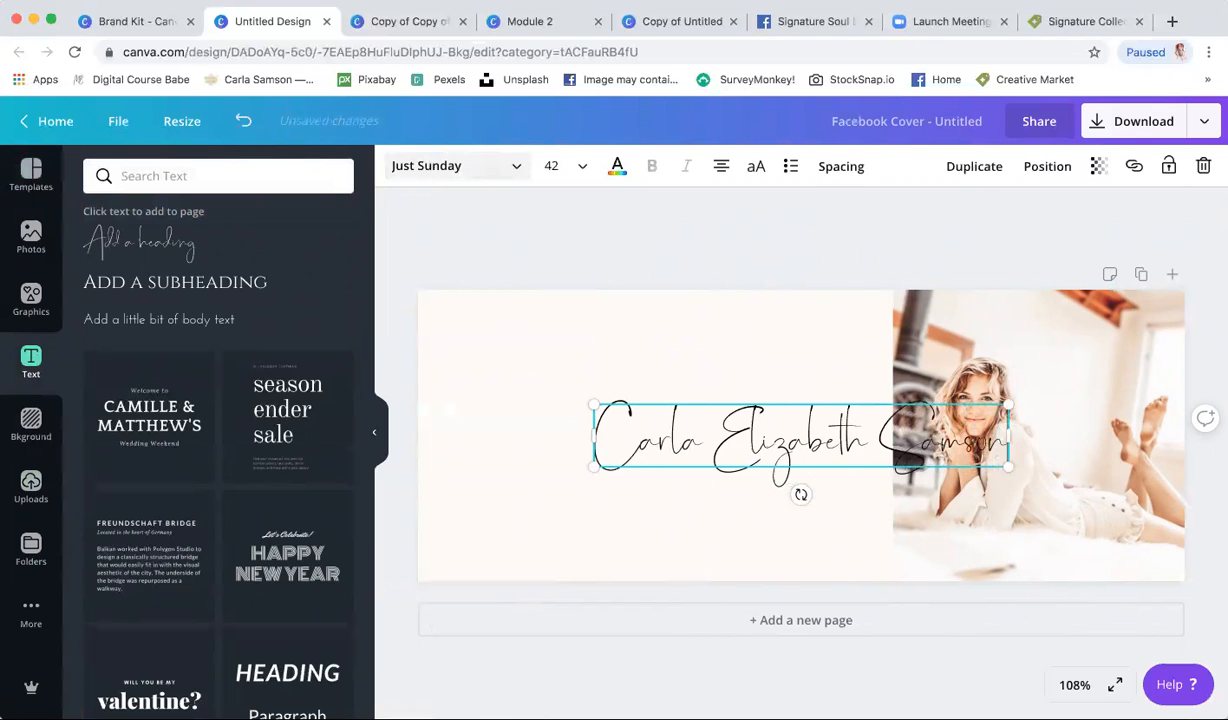
drag(801, 494, 672, 417)
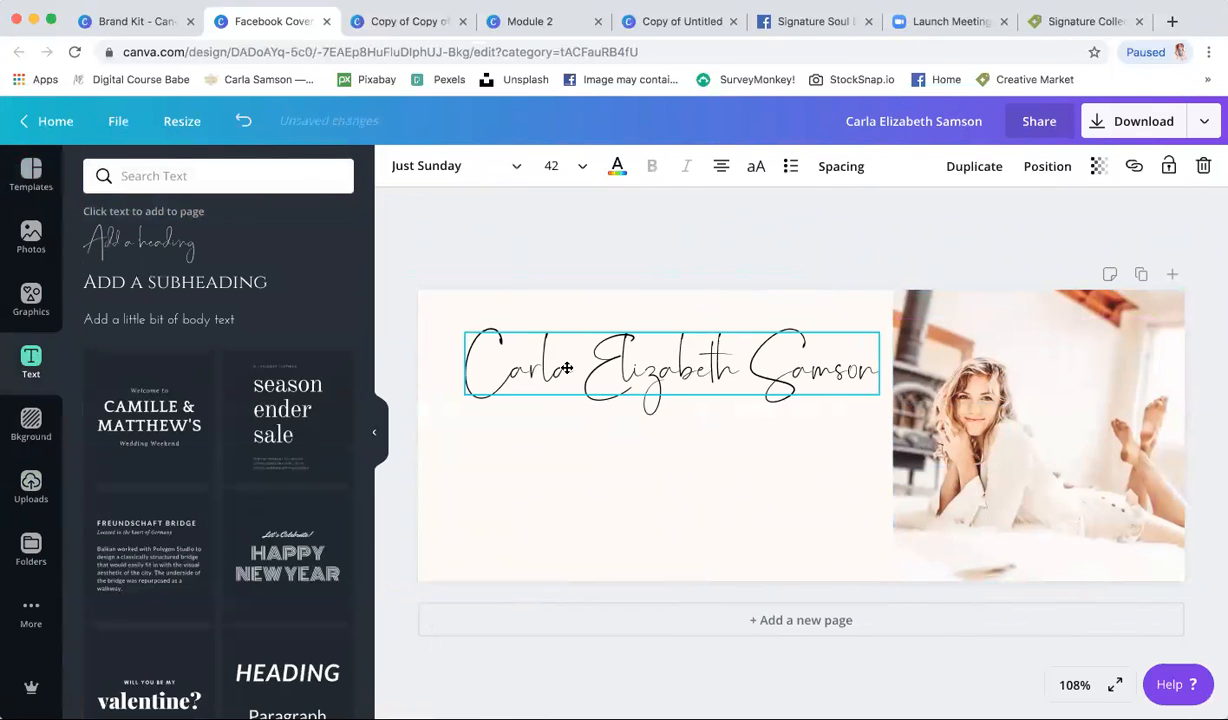
- Try heading size 28, settle on 42, and nudge it further up and left
click(563, 166)
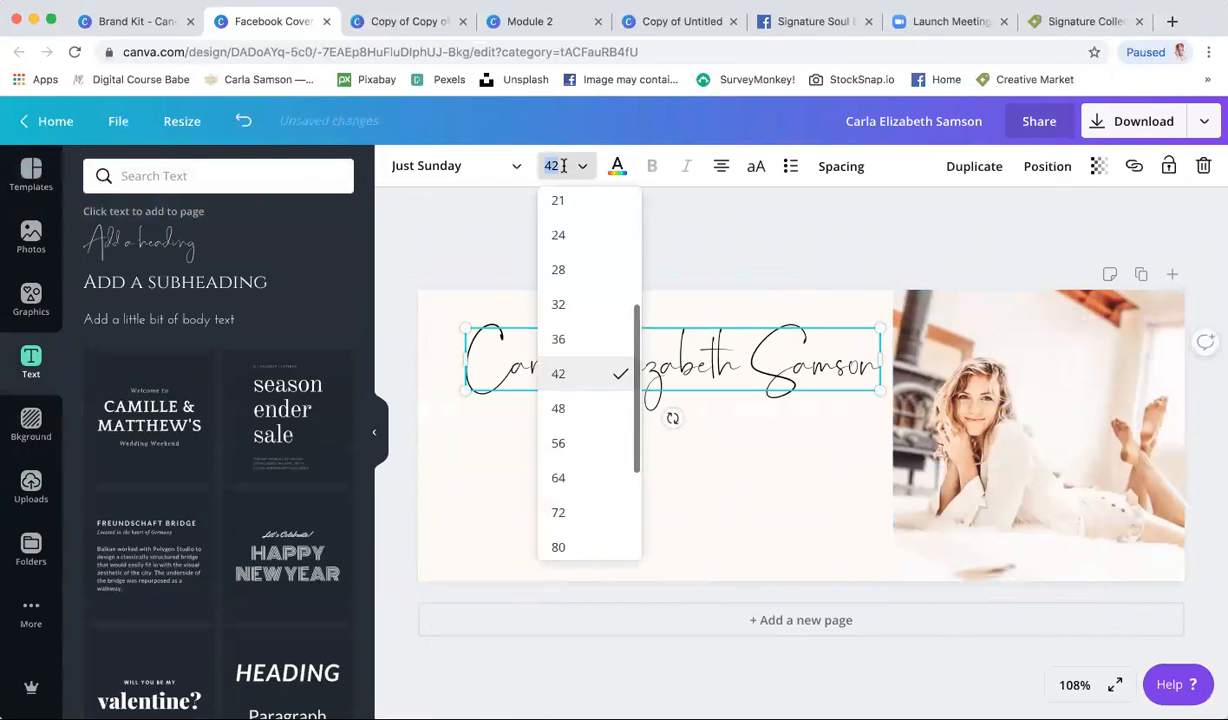
click(574, 285)
click(560, 166)
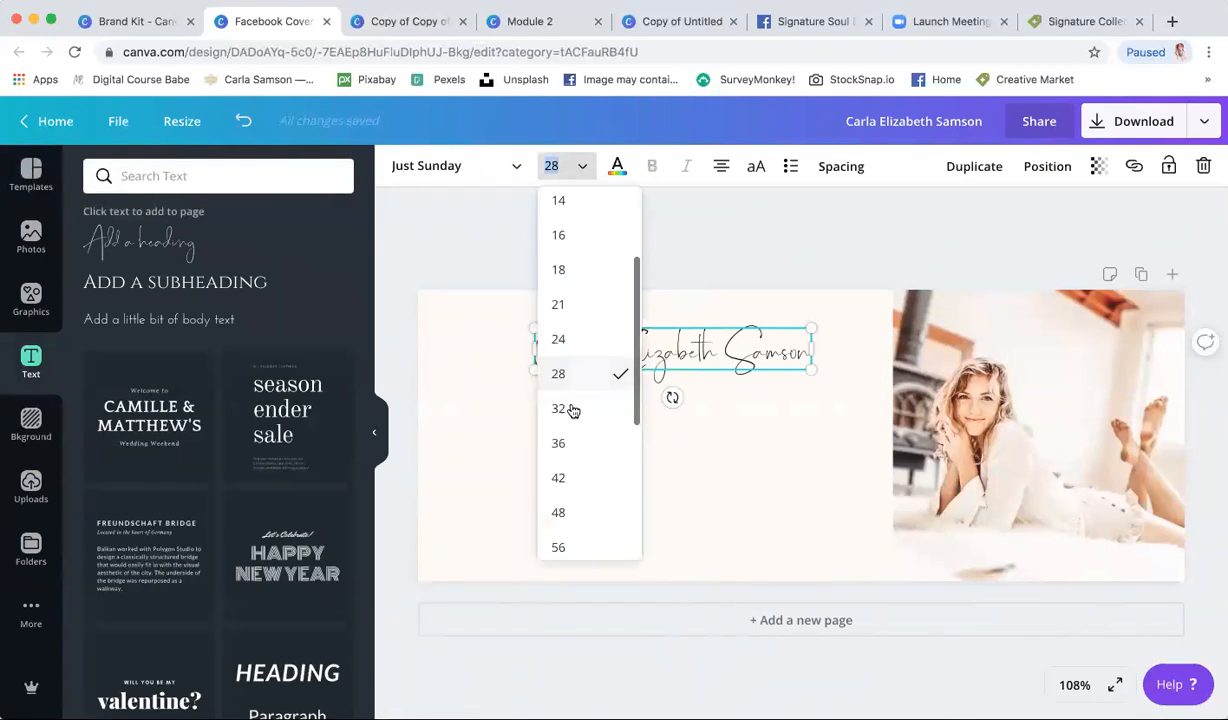
click(569, 470)
drag(632, 364, 619, 330)
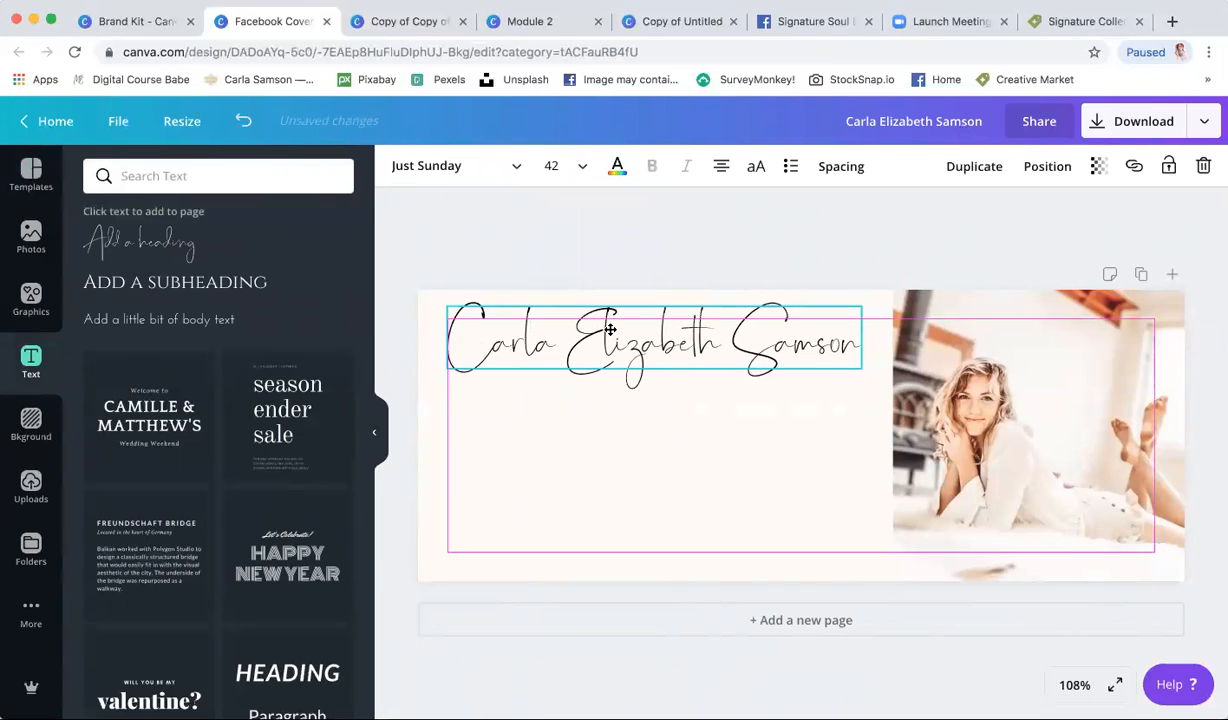
click(628, 249)
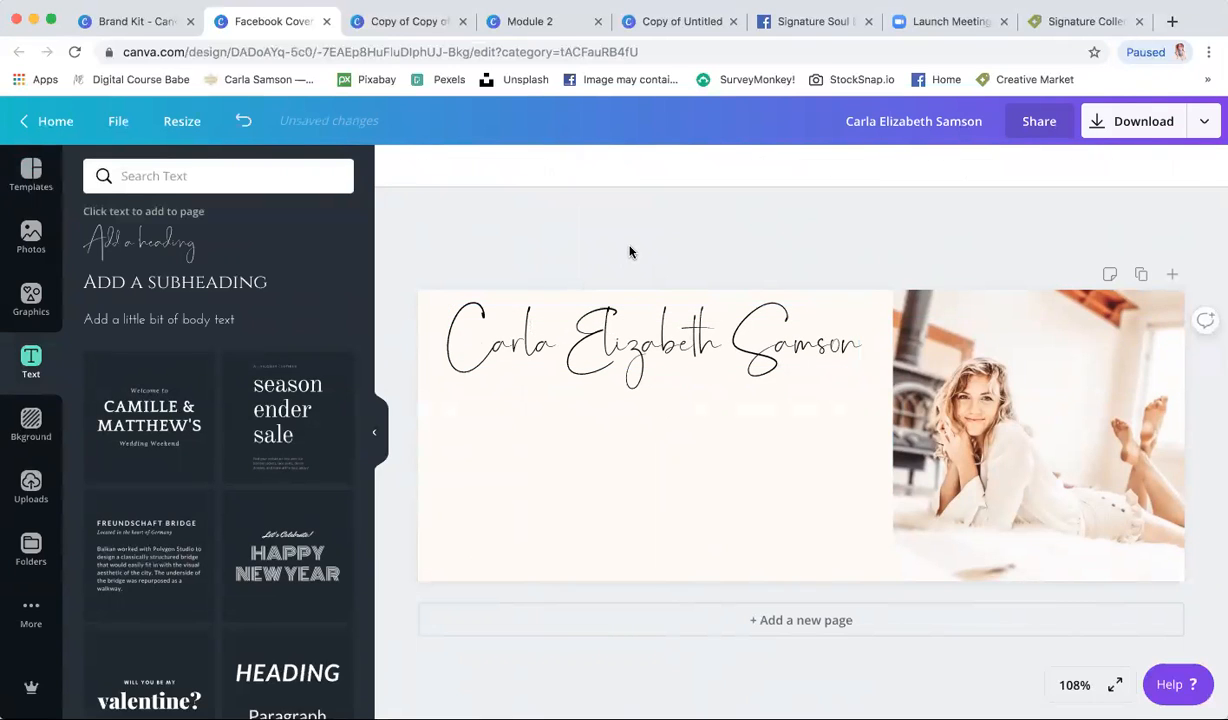
- Add a Cinzel 24 subheading box, then view the Signature Soul Brand post on Facebook
click(145, 287)
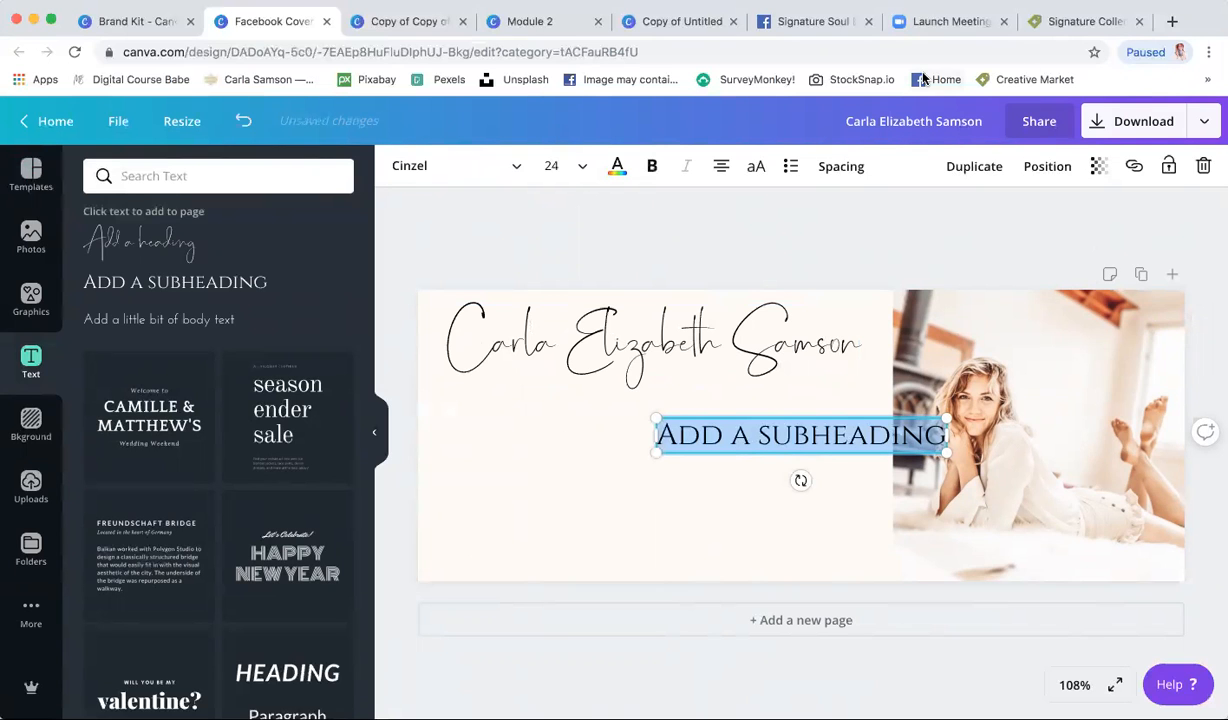
click(796, 24)
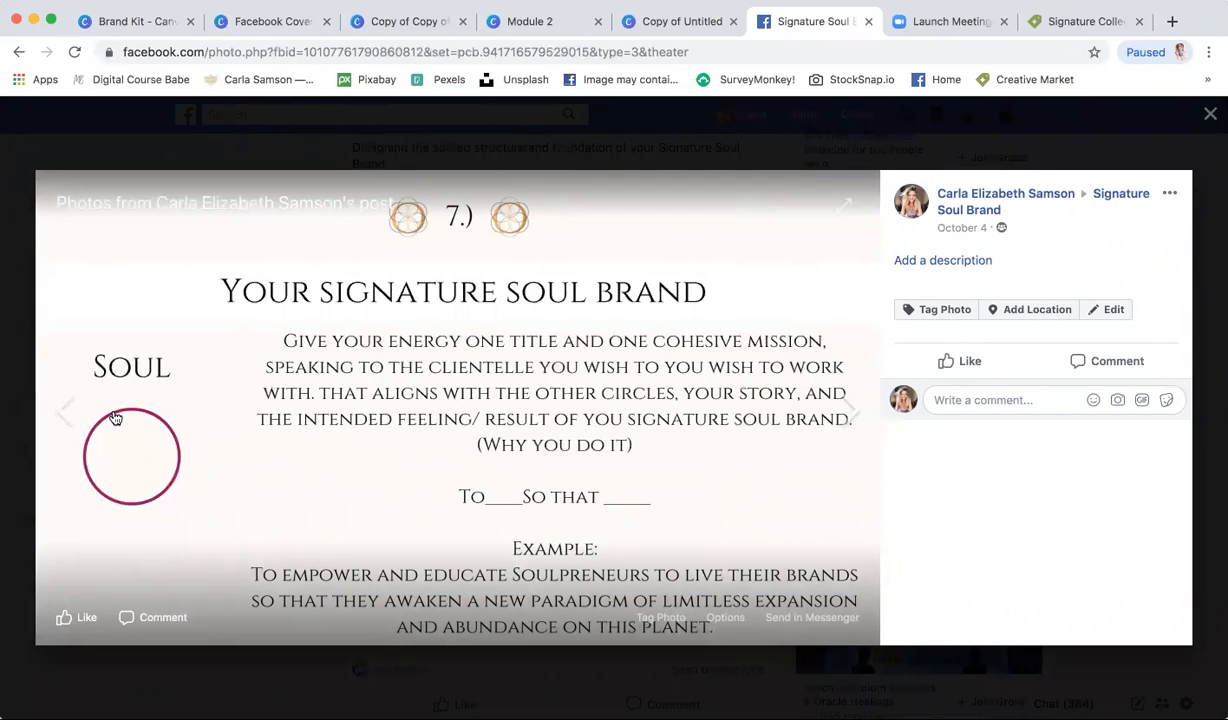
- Go back to slide 6 listing Space holder, Artist, Entrepreneur, then return to Canva
click(70, 419)
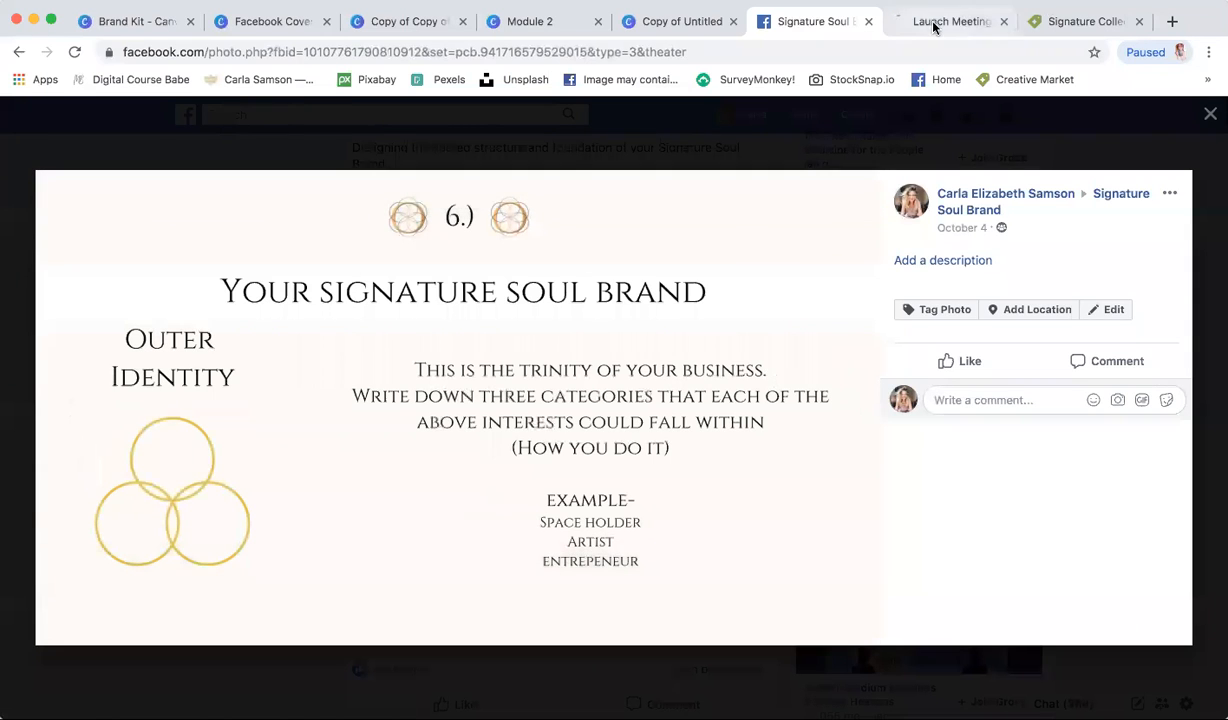
click(132, 21)
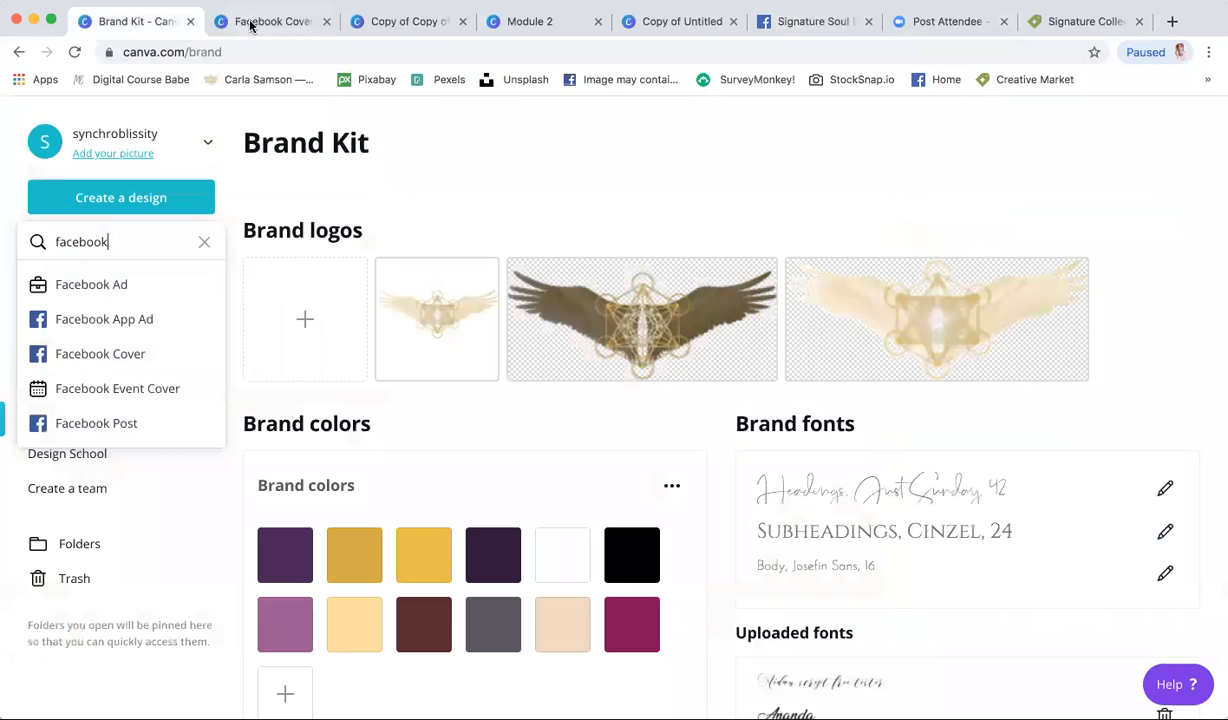
- Type the tagline 'Space Holder. Artist. Entrepeneur' and set it to size 16
click(253, 21)
text(Space Hold)
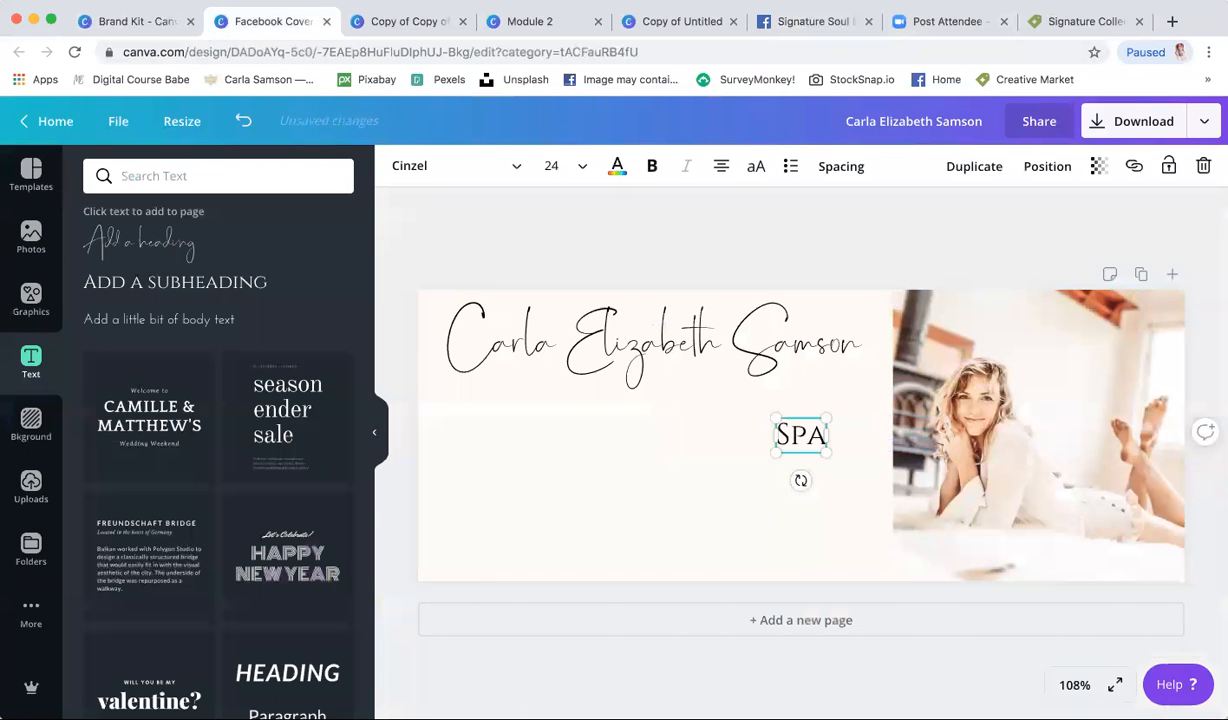
text(er. Artis)
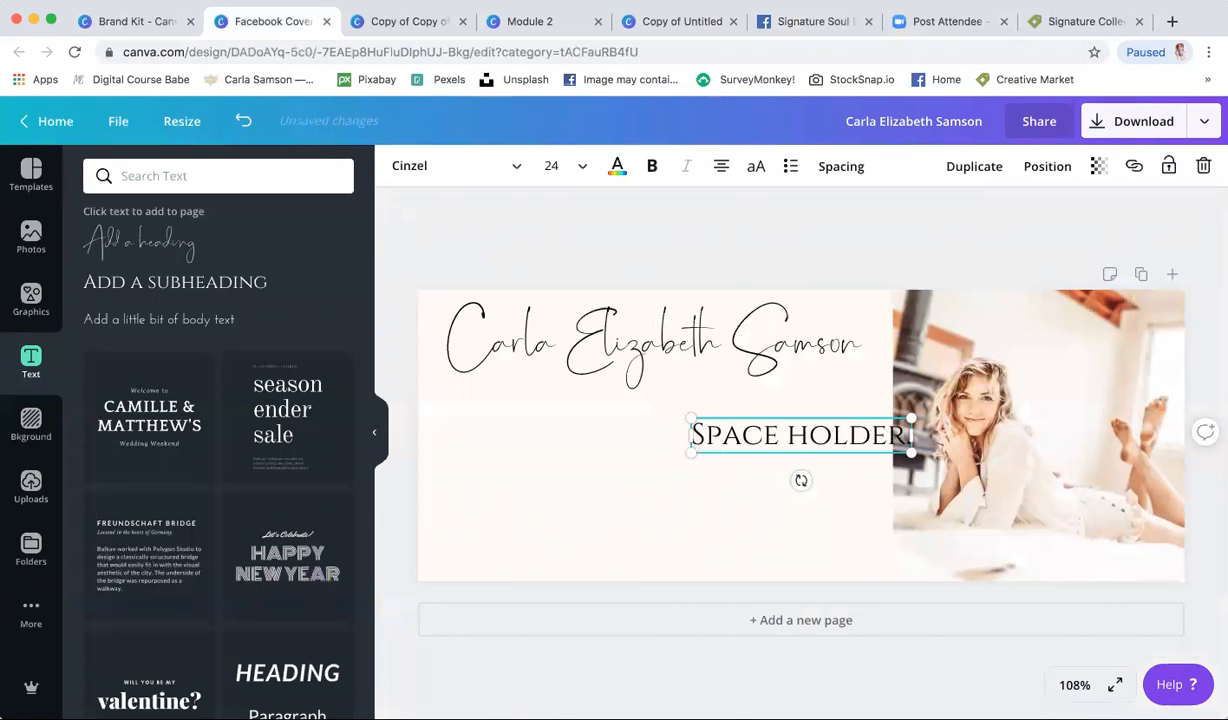
text(t)
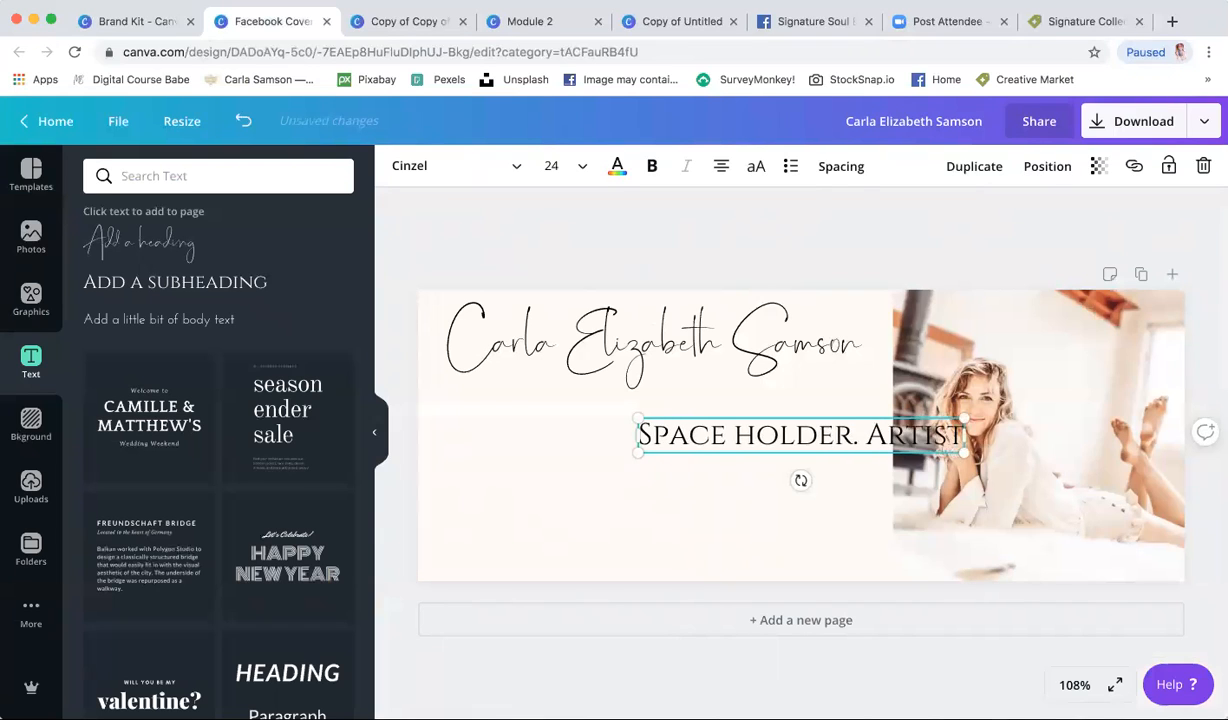
text(. Entrepeneur)
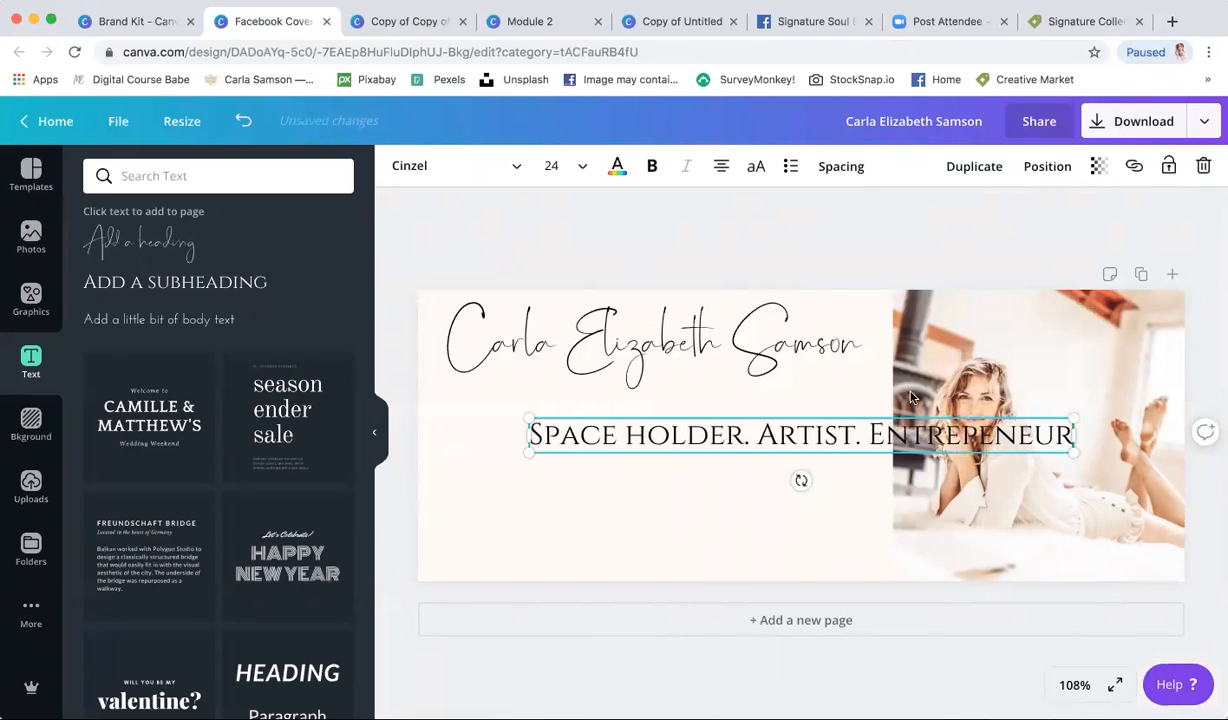
click(551, 166)
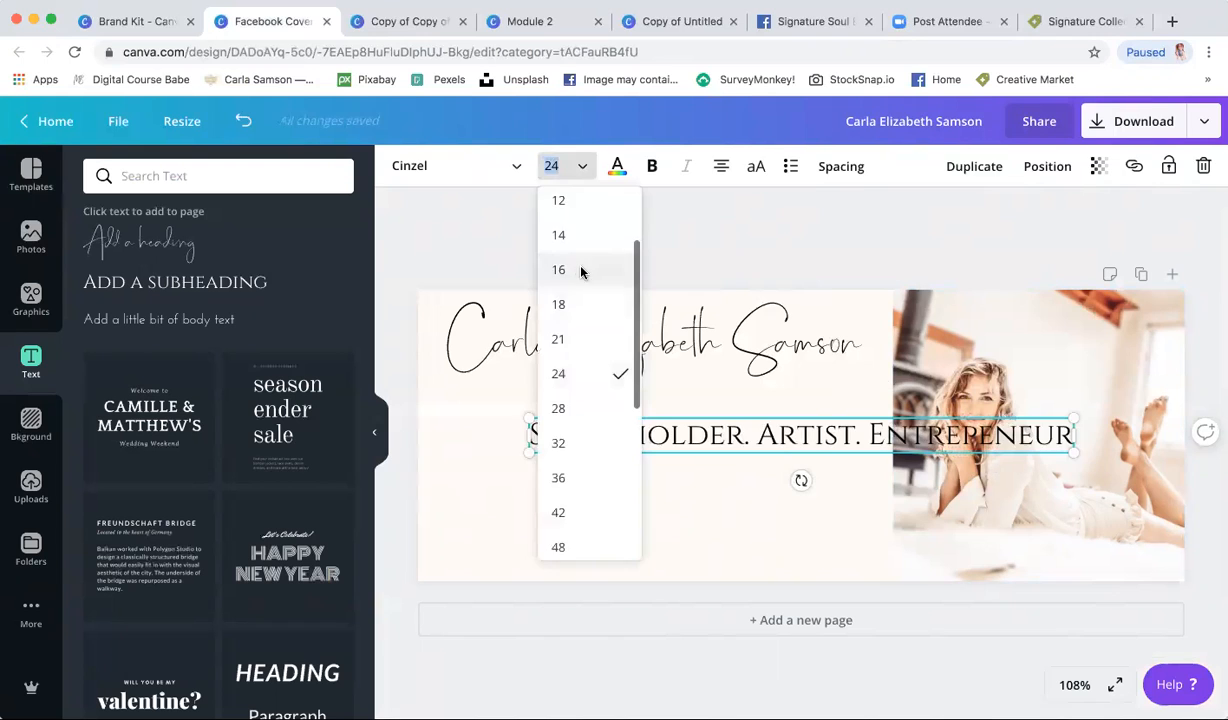
click(578, 270)
key(Escape)
- Place the tagline under the name heading and add a Josefin Sans 16 body text box
drag(728, 428, 577, 396)
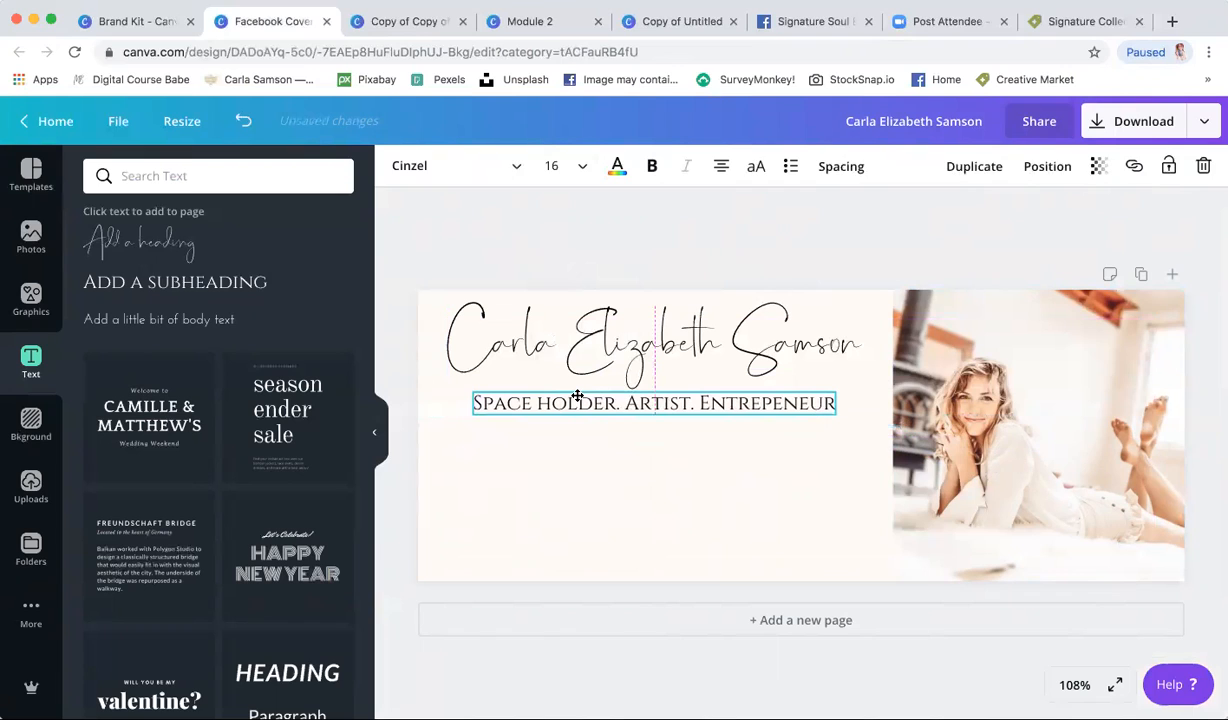
drag(577, 396, 578, 395)
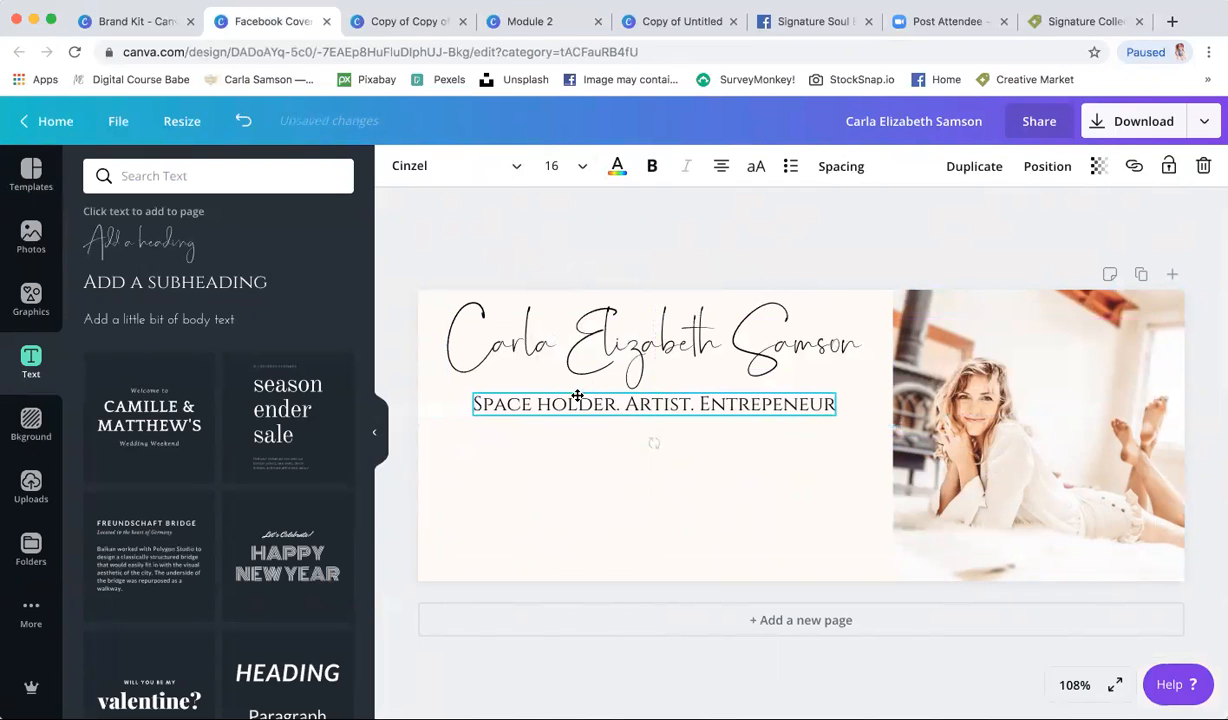
drag(656, 411, 651, 415)
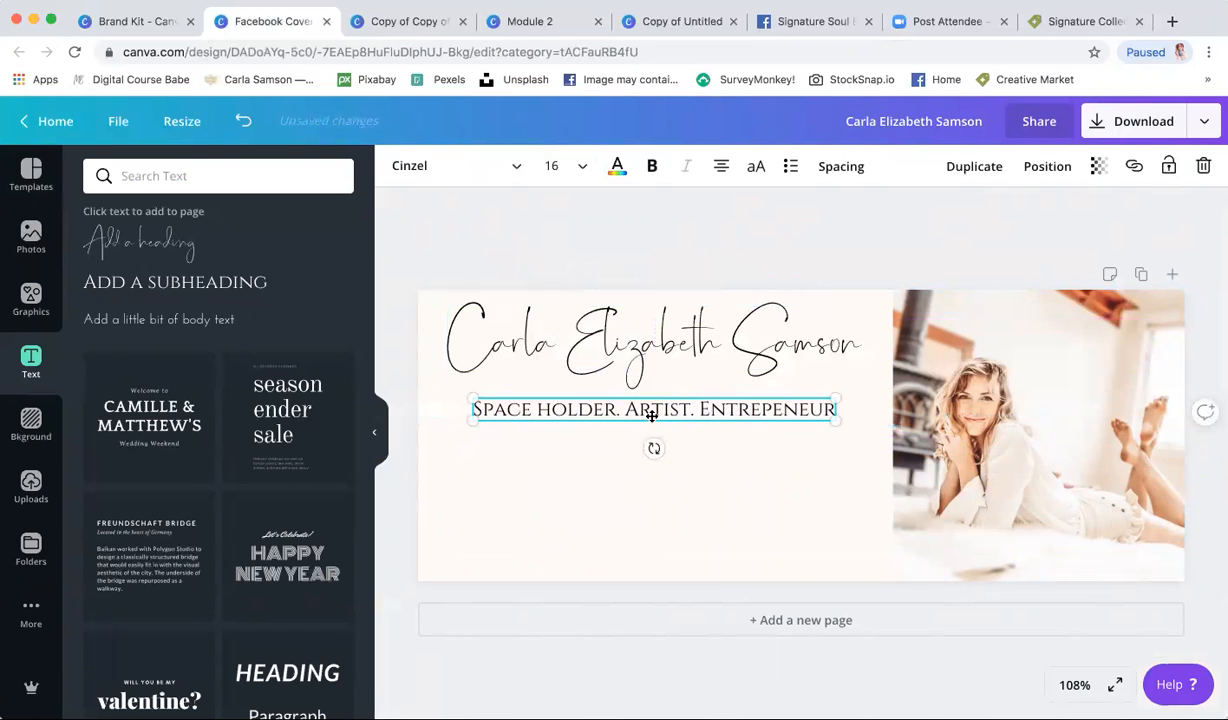
click(746, 434)
click(828, 408)
click(828, 408)
click(872, 531)
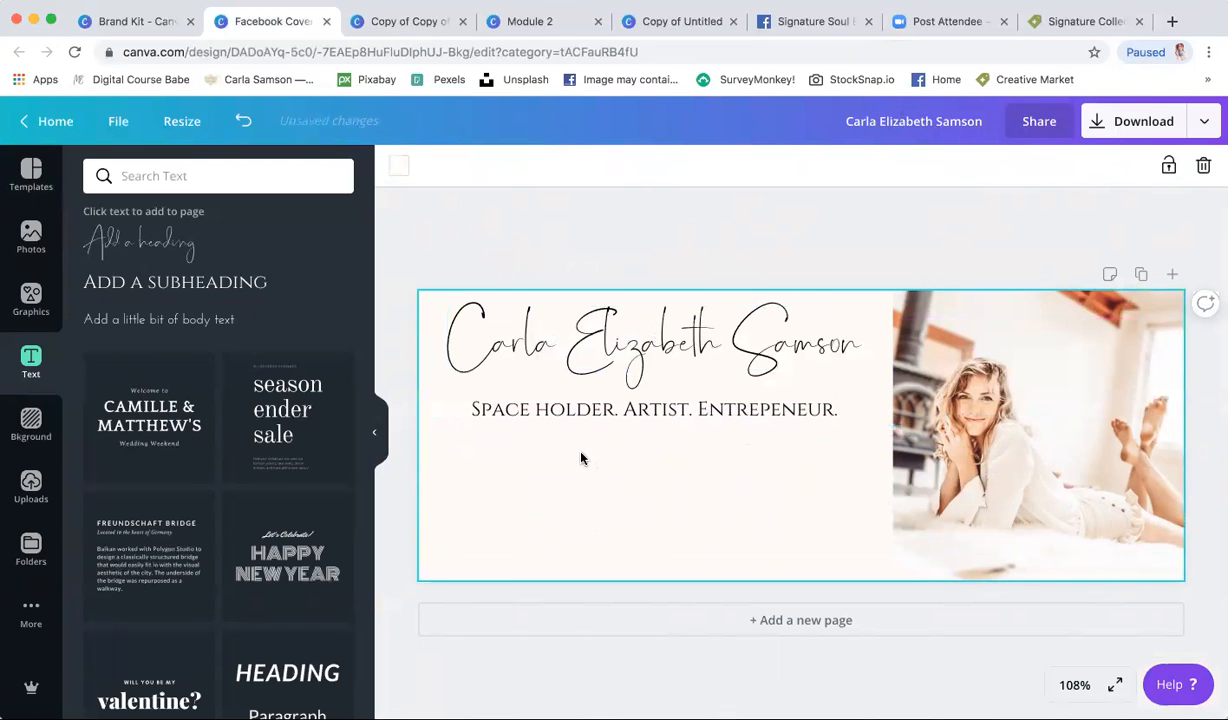
click(183, 320)
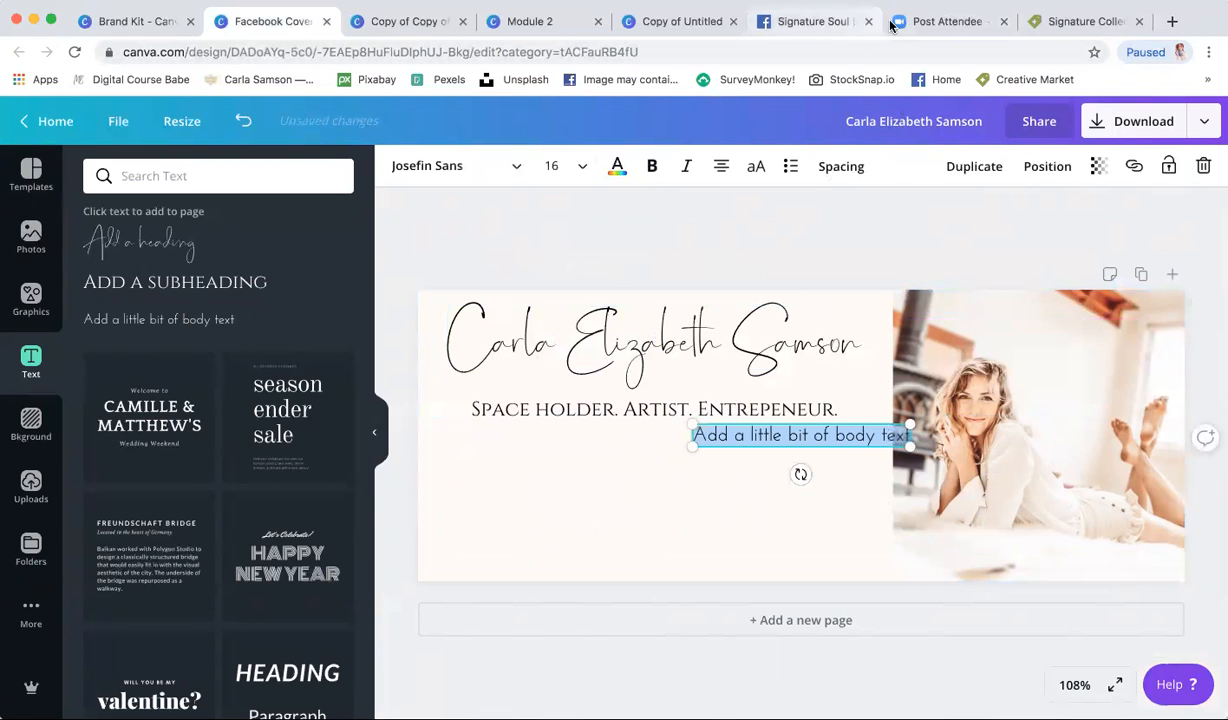
click(818, 22)
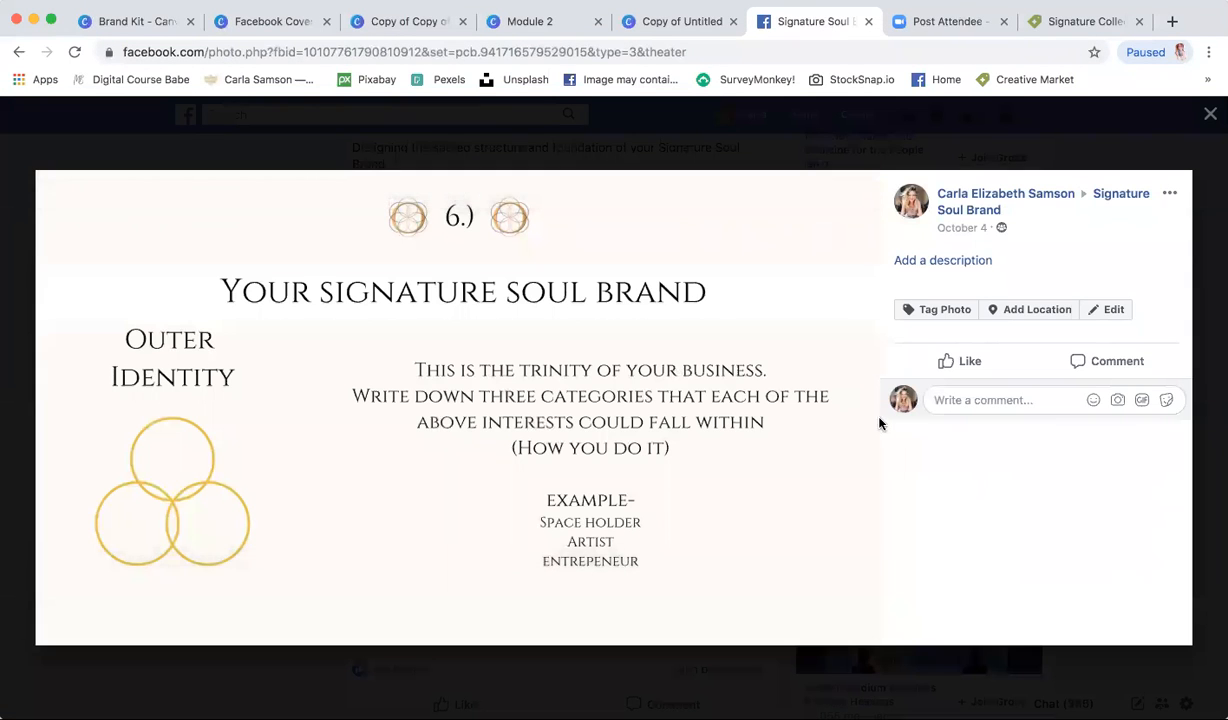
- Advance to slide 7's mission example, then return to the Canva cover
click(848, 415)
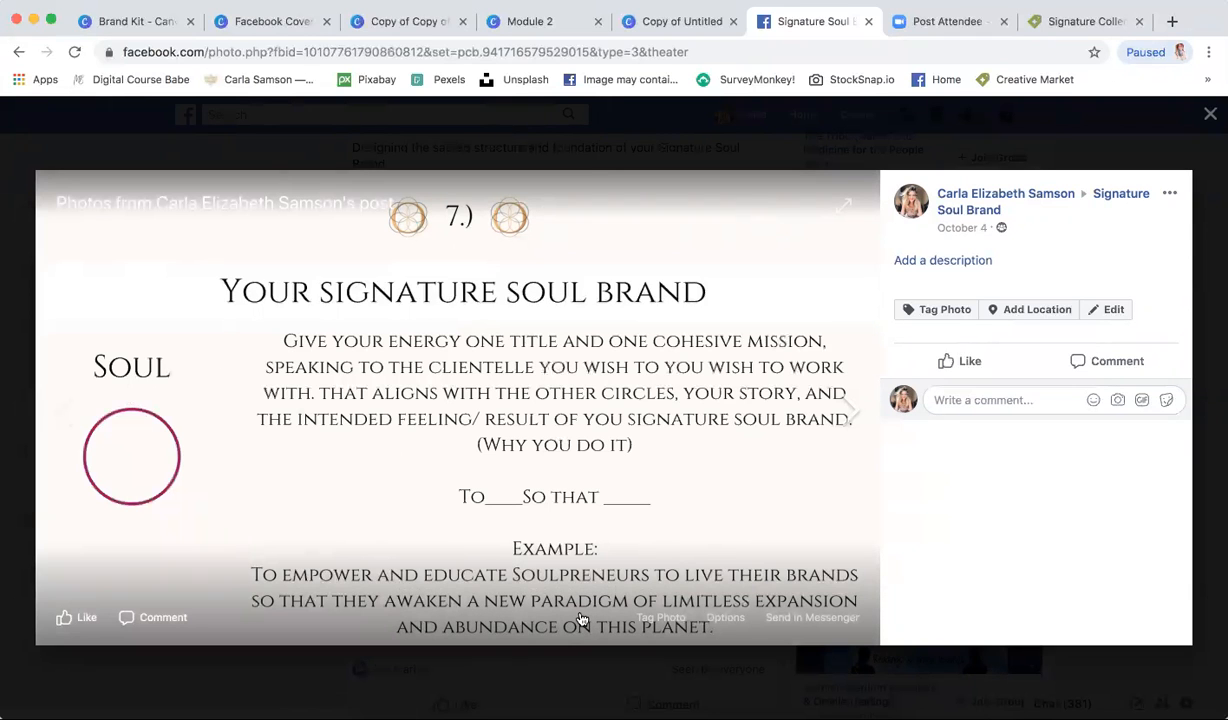
click(270, 21)
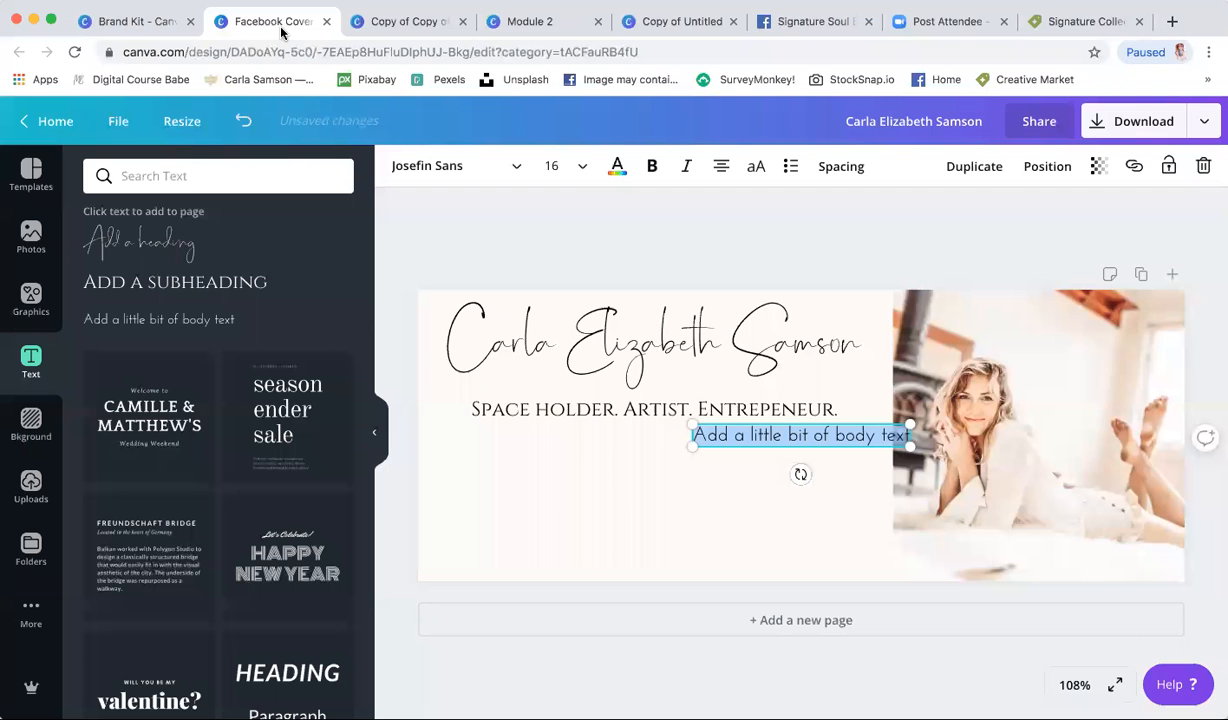
- Open the Module 1 Day 5 design for editing from All your designs
click(145, 27)
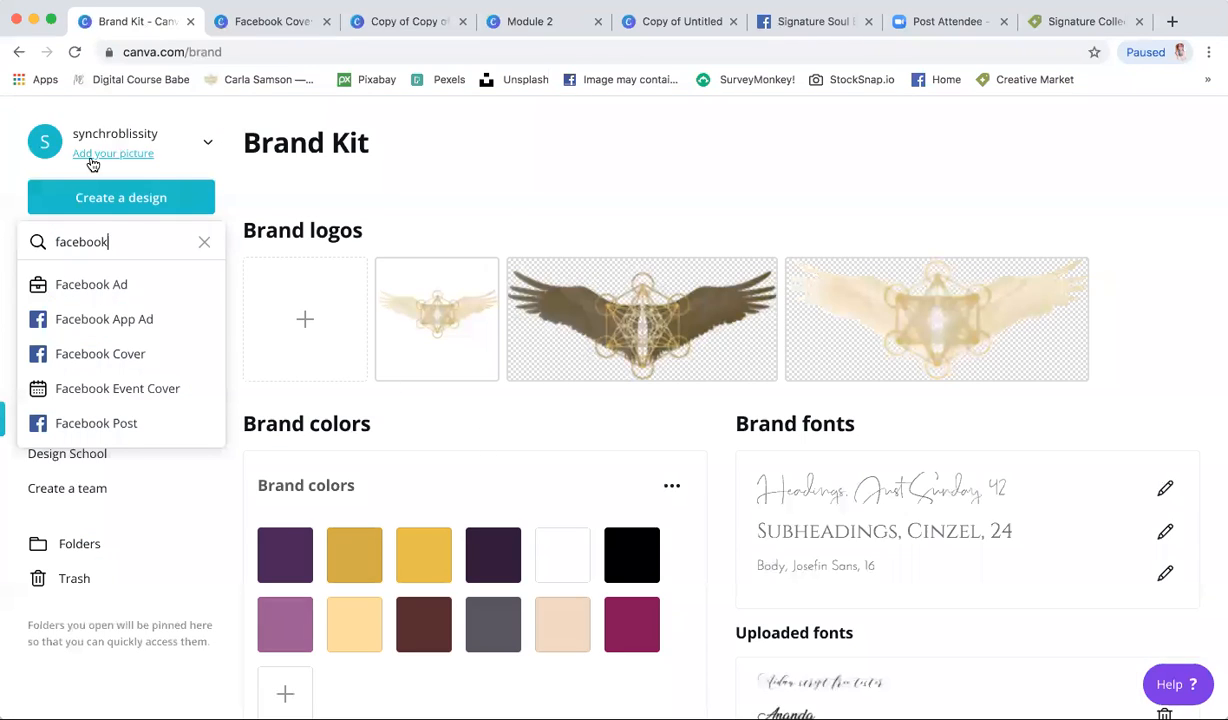
click(111, 287)
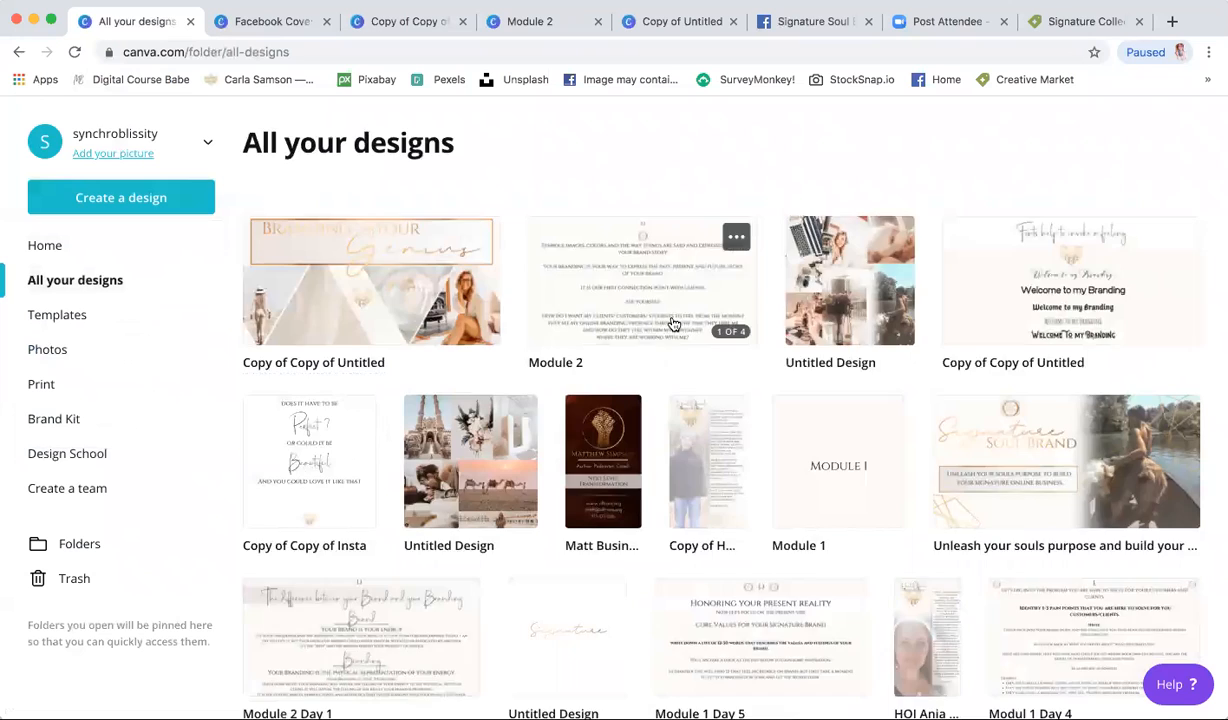
scroll(672, 323, down, 3)
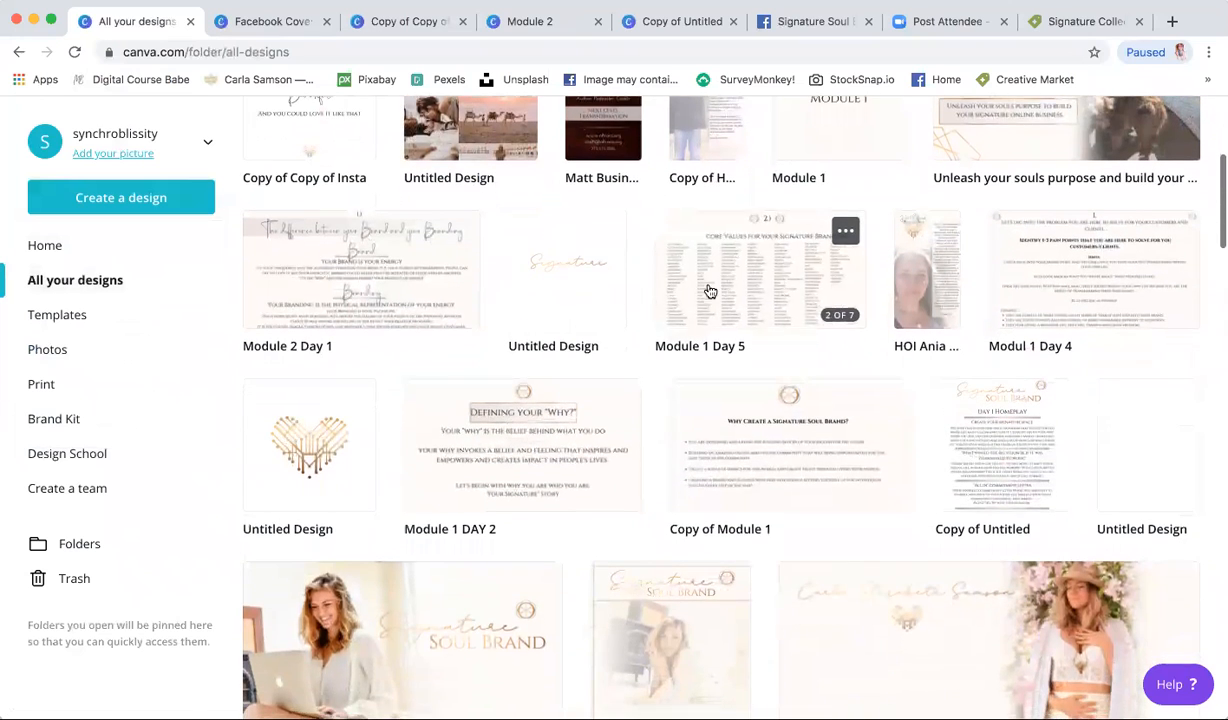
click(711, 290)
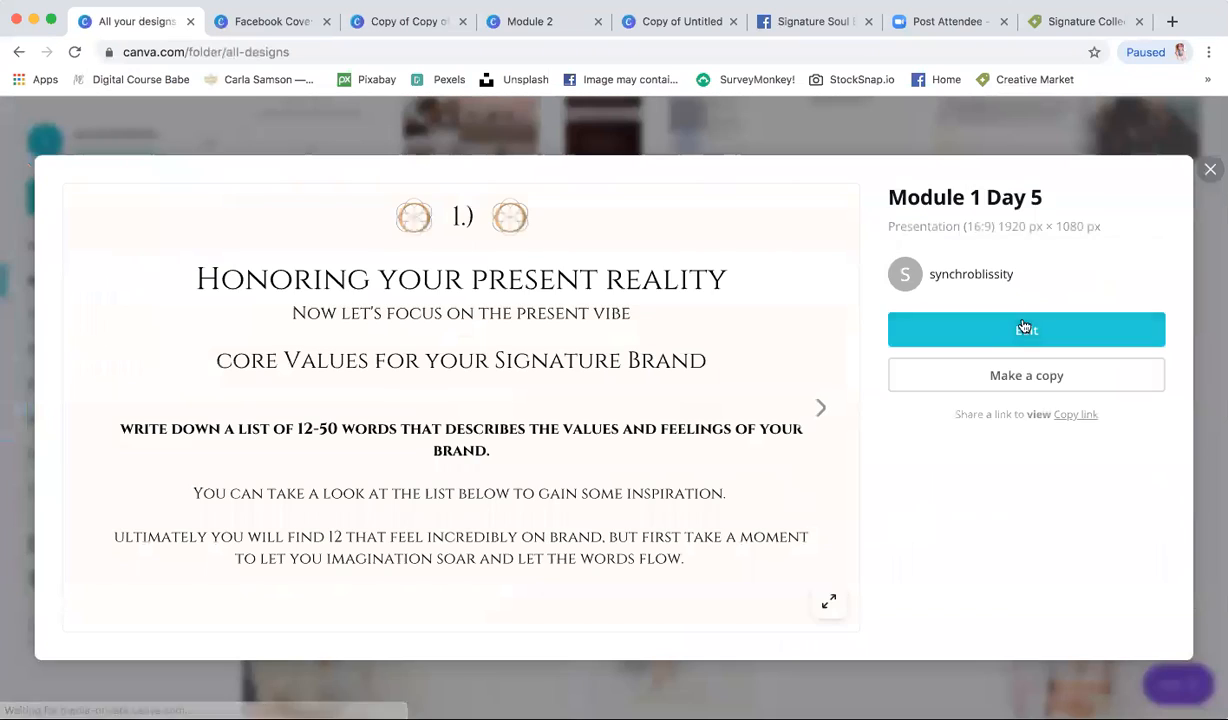
click(1020, 330)
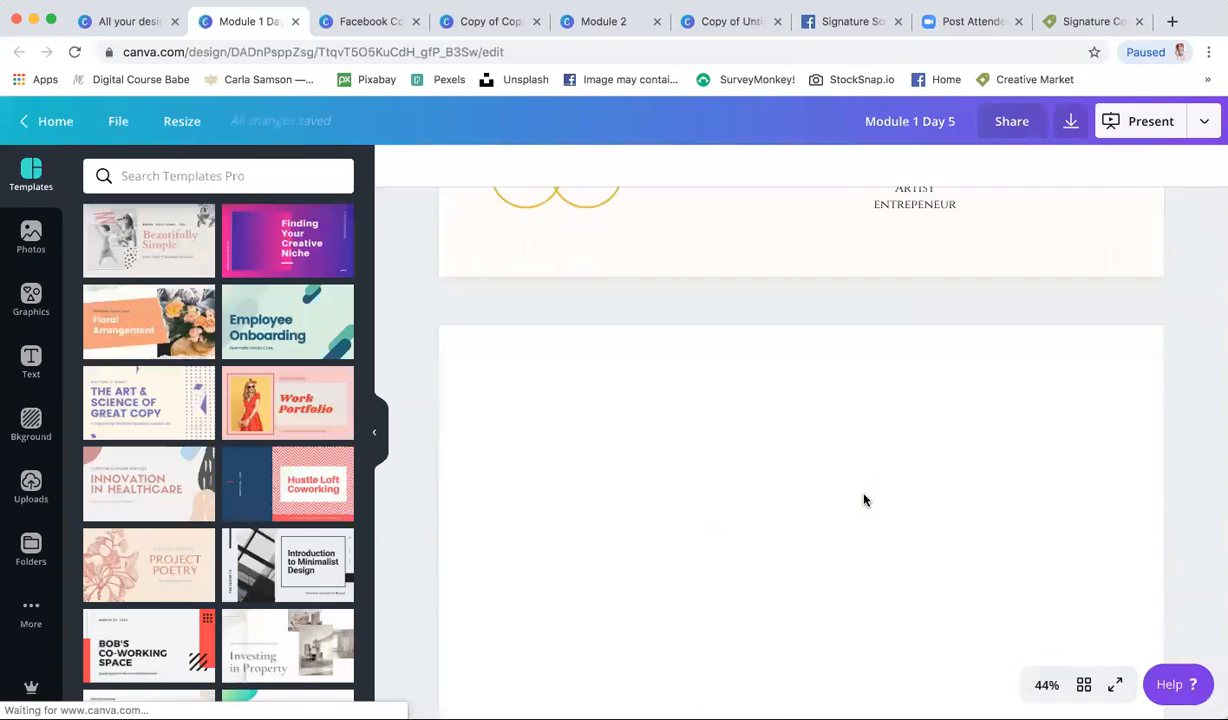
- Select the page 7 example mission sentence, then return to the Facebook Cover
click(980, 628)
click(1028, 619)
drag(1028, 619, 626, 580)
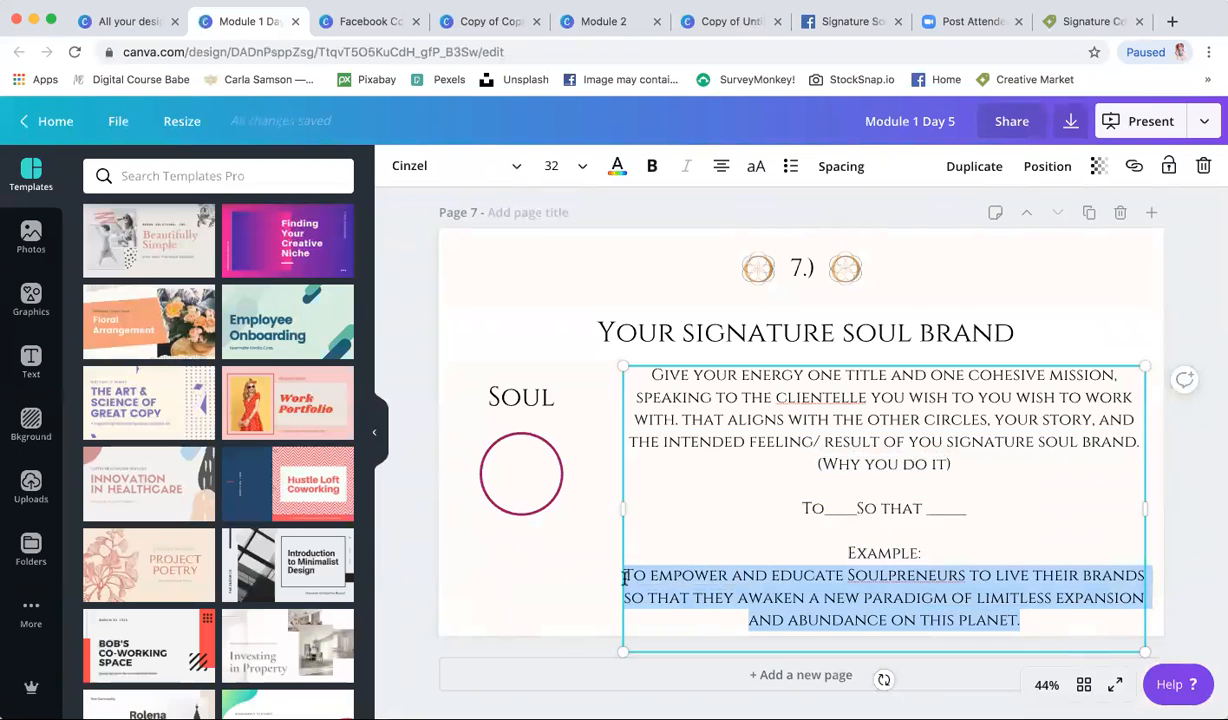
click(112, 21)
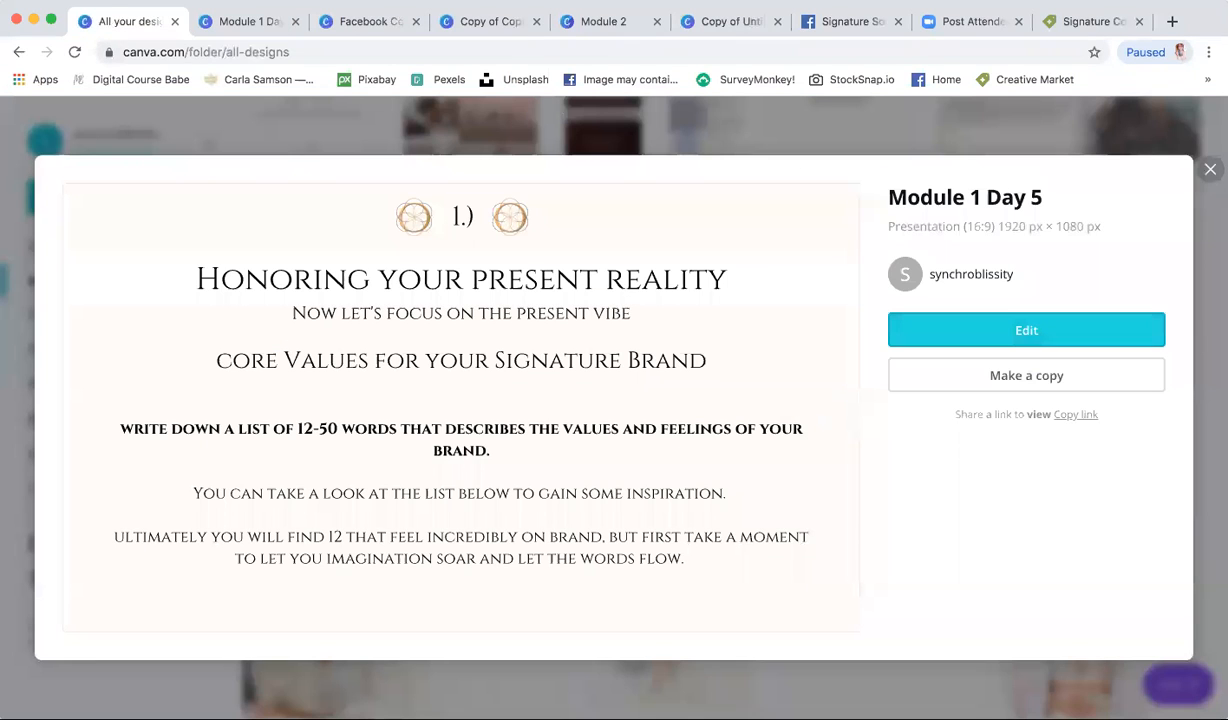
click(366, 21)
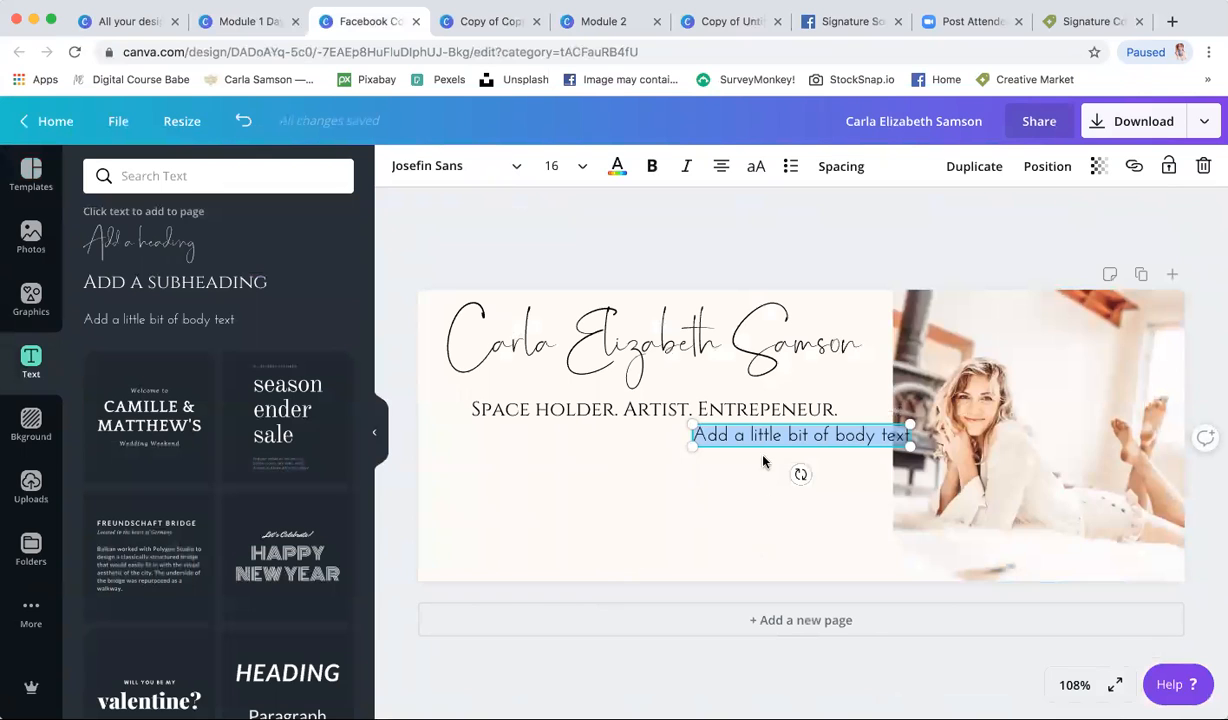
- Paste the 'To empower and educate Soulpreneurs…' sentence at size 10, wrapped to three lines and centred under the tagline
text(To empower and educate Soulpreneurs to live their brands so that they awaken a new paradigm of limitless expansion and abundance on this planet!)
click(575, 165)
click(576, 269)
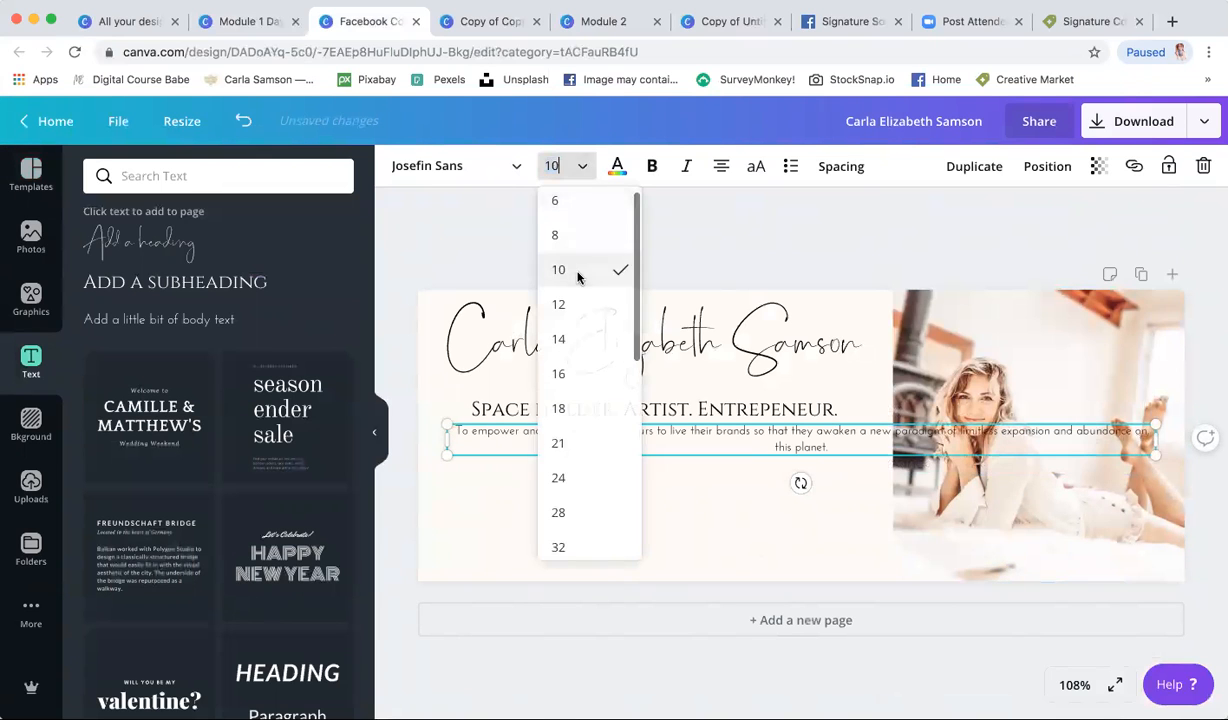
drag(1154, 438, 768, 458)
drag(666, 469, 699, 471)
click(702, 537)
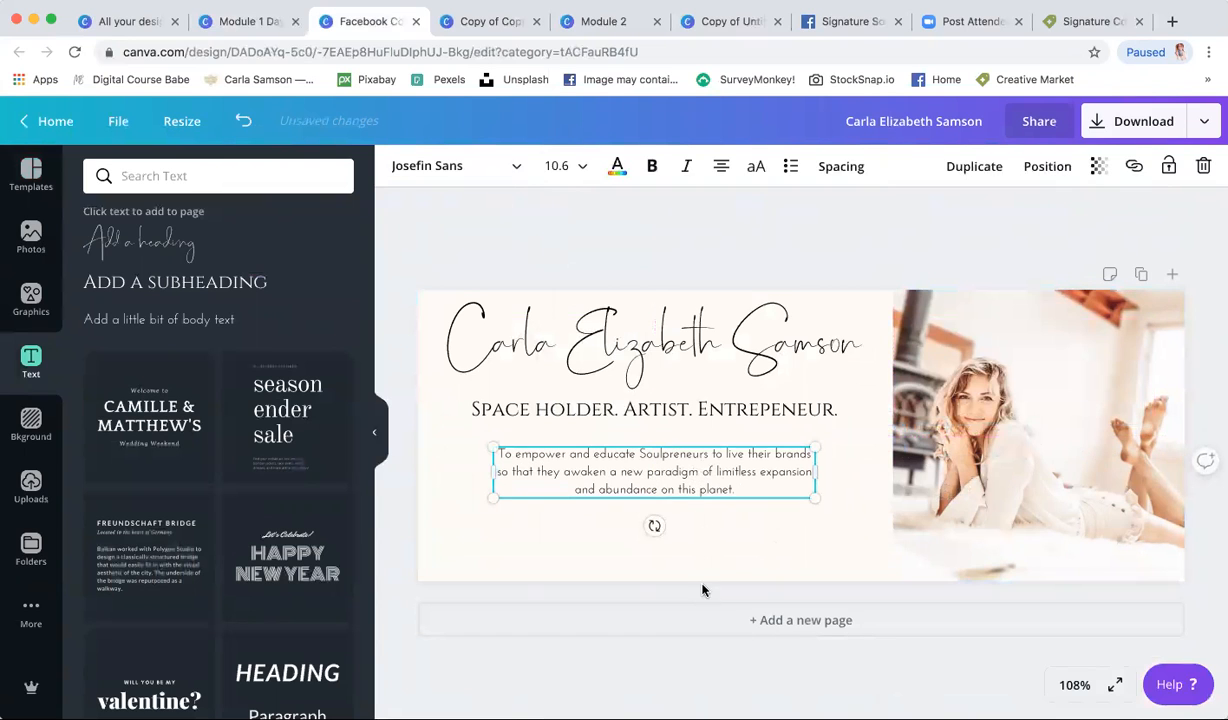
click(723, 548)
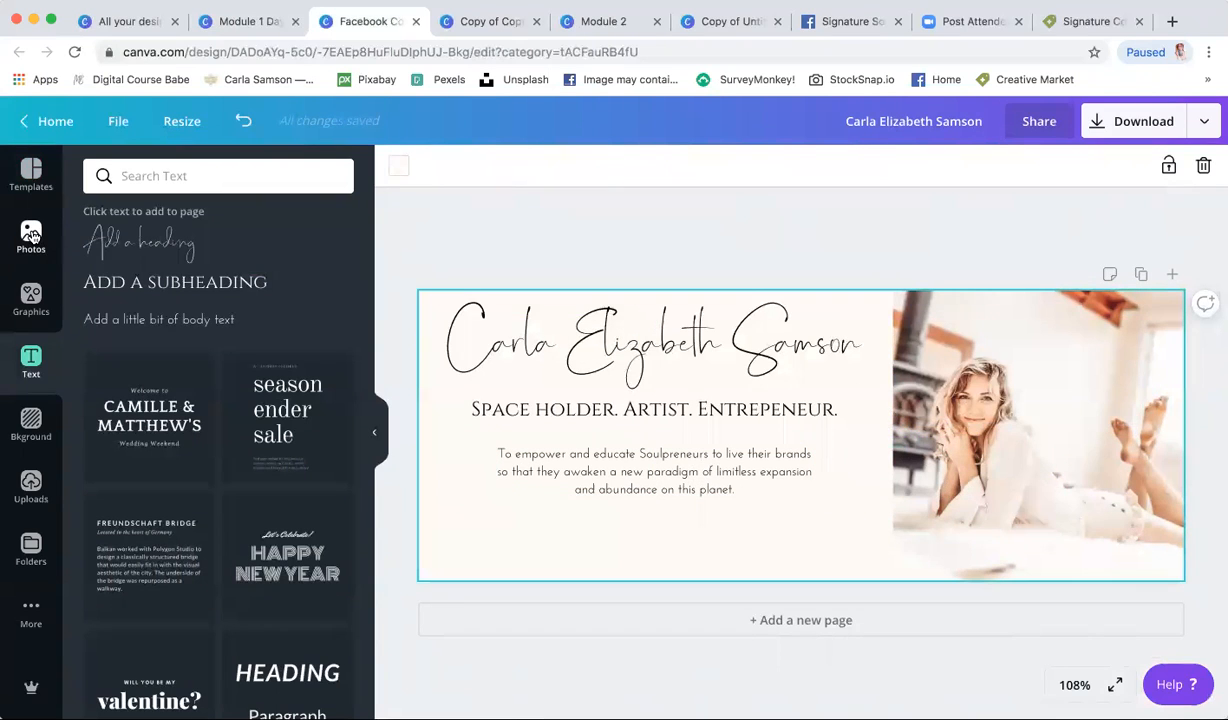
- Search graphics for 'line' and add the arrow-tipped line to the cover
click(30, 296)
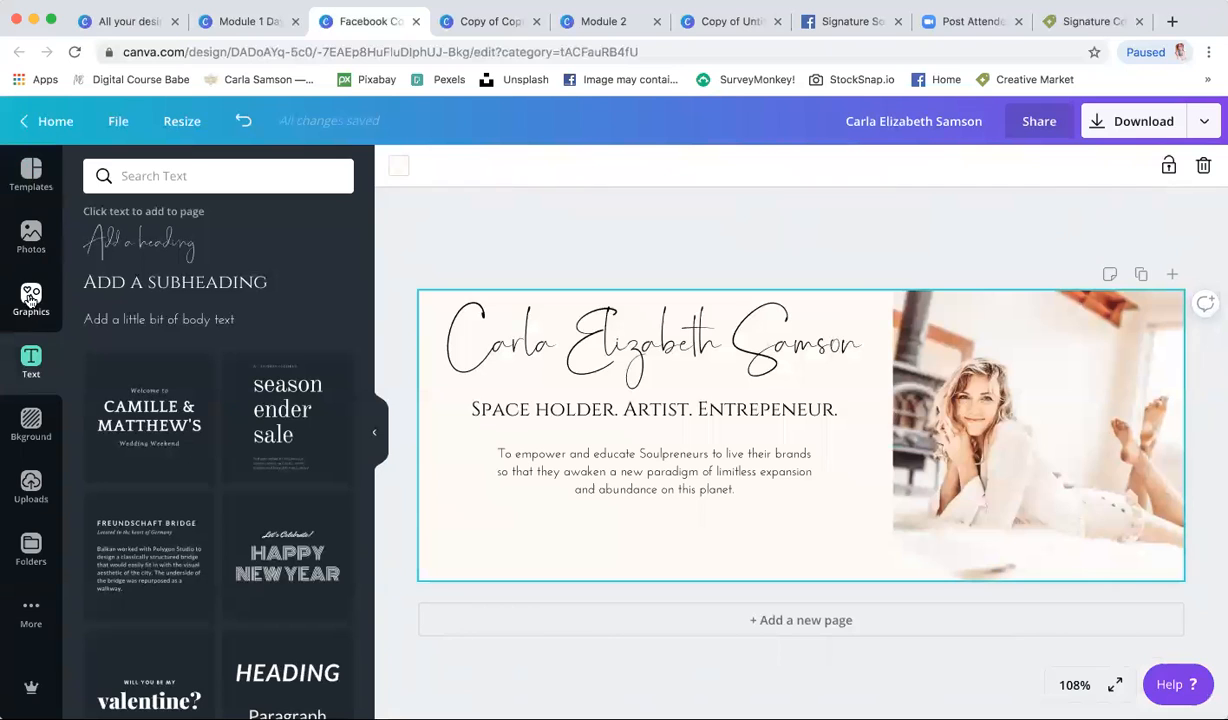
click(159, 178)
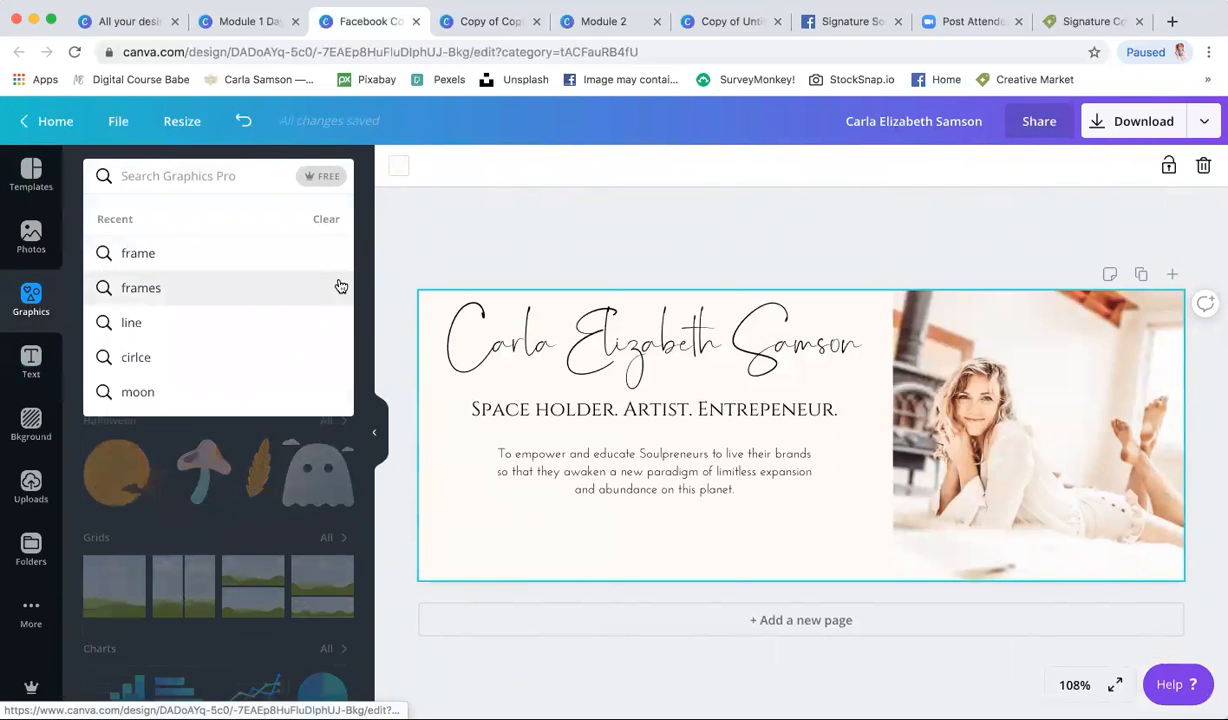
text(line)
click(162, 252)
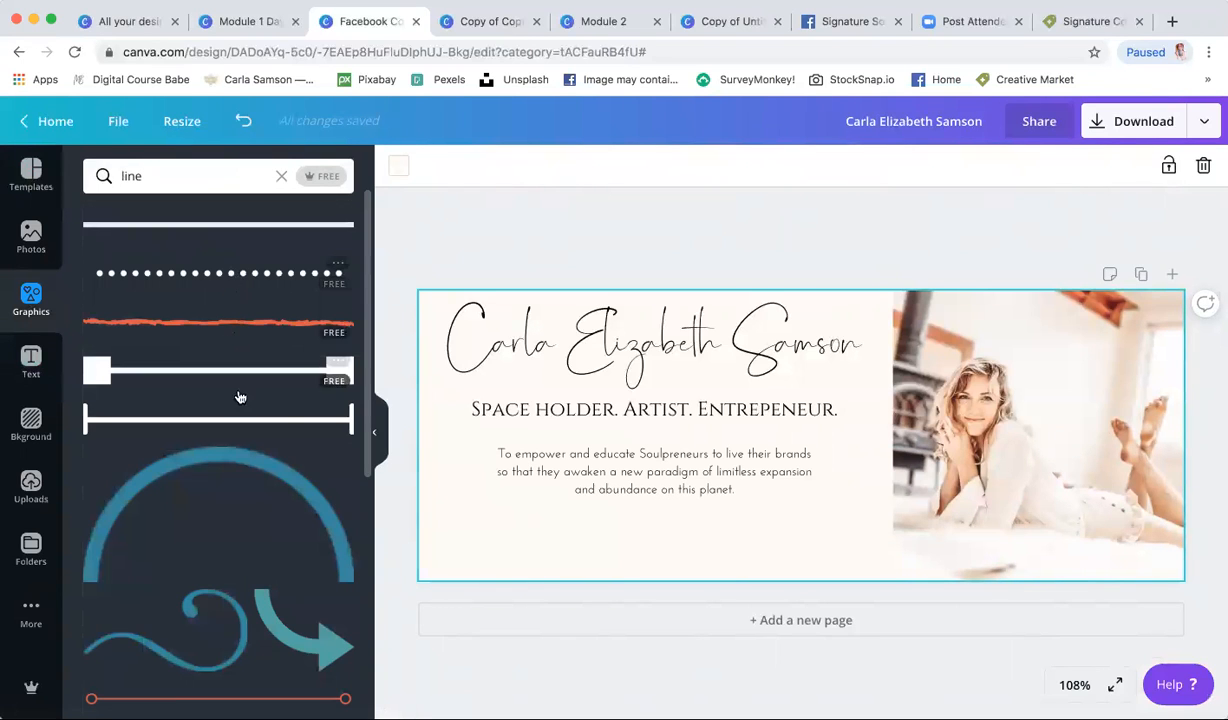
scroll(242, 405, down, 5)
scroll(242, 405, down, 5)
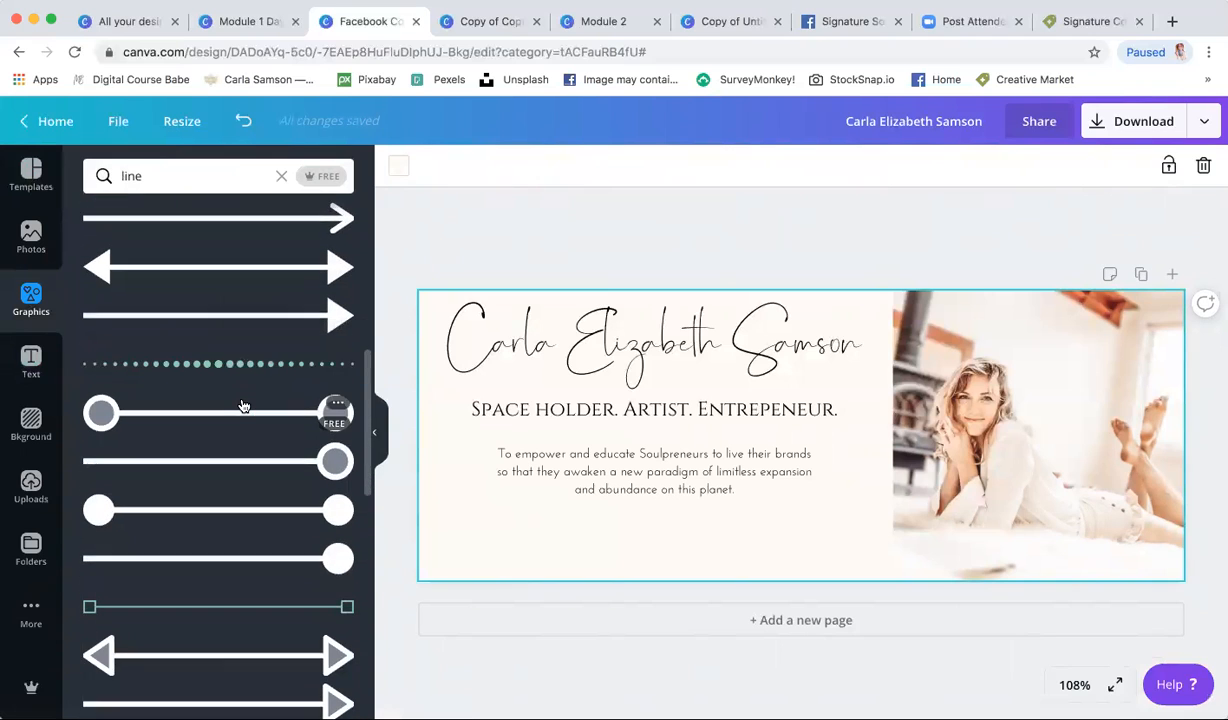
scroll(231, 330, down, 4)
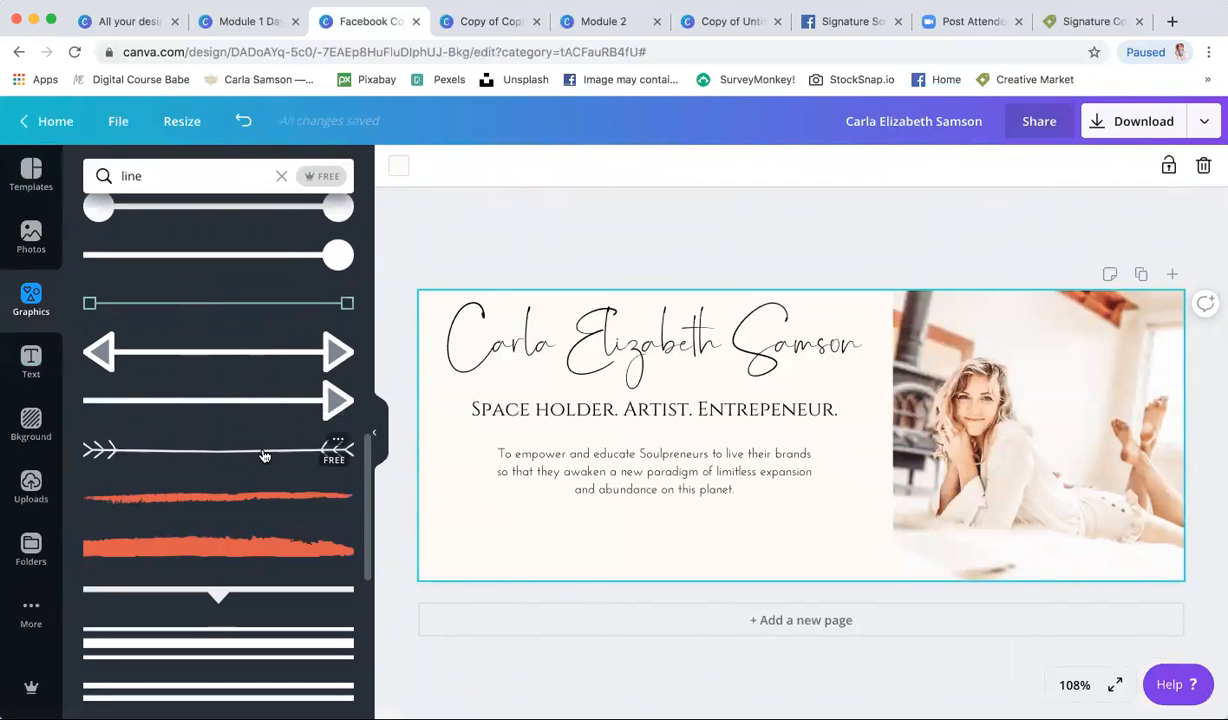
click(264, 456)
- Shorten the line to fit under the tagline and colour it pale pink from the Beige palette
drag(1154, 411, 820, 434)
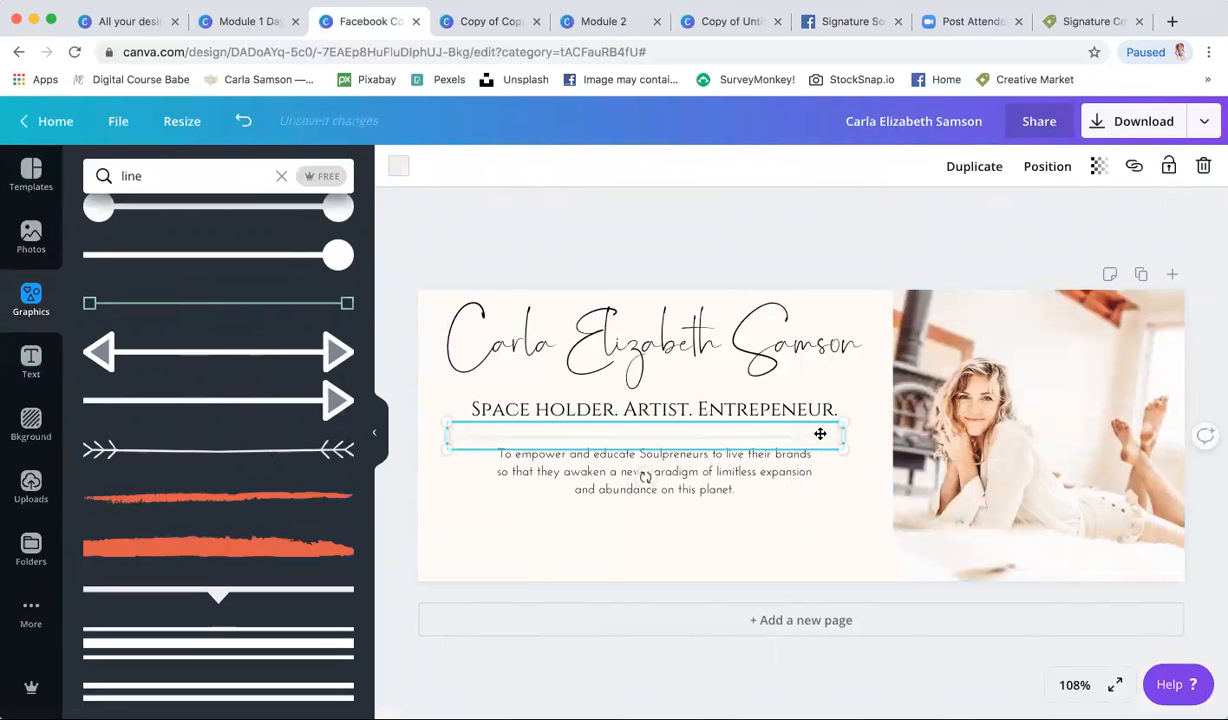
click(400, 167)
scroll(225, 503, down, 5)
click(101, 456)
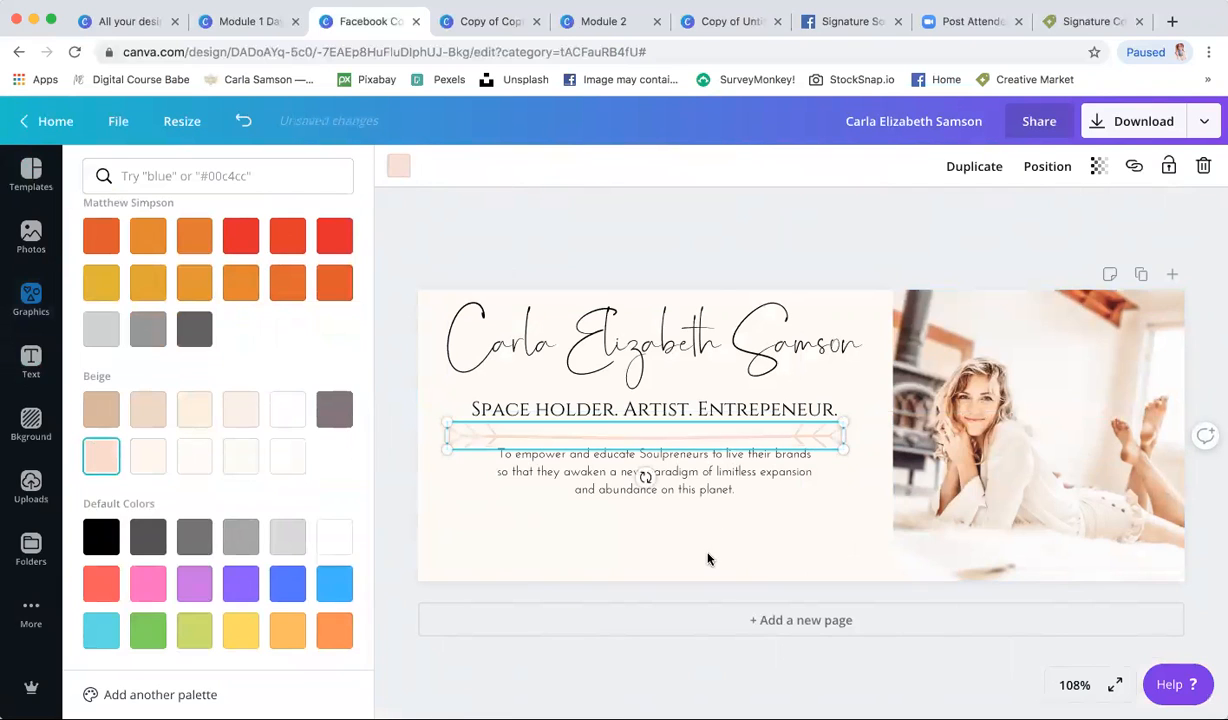
click(707, 559)
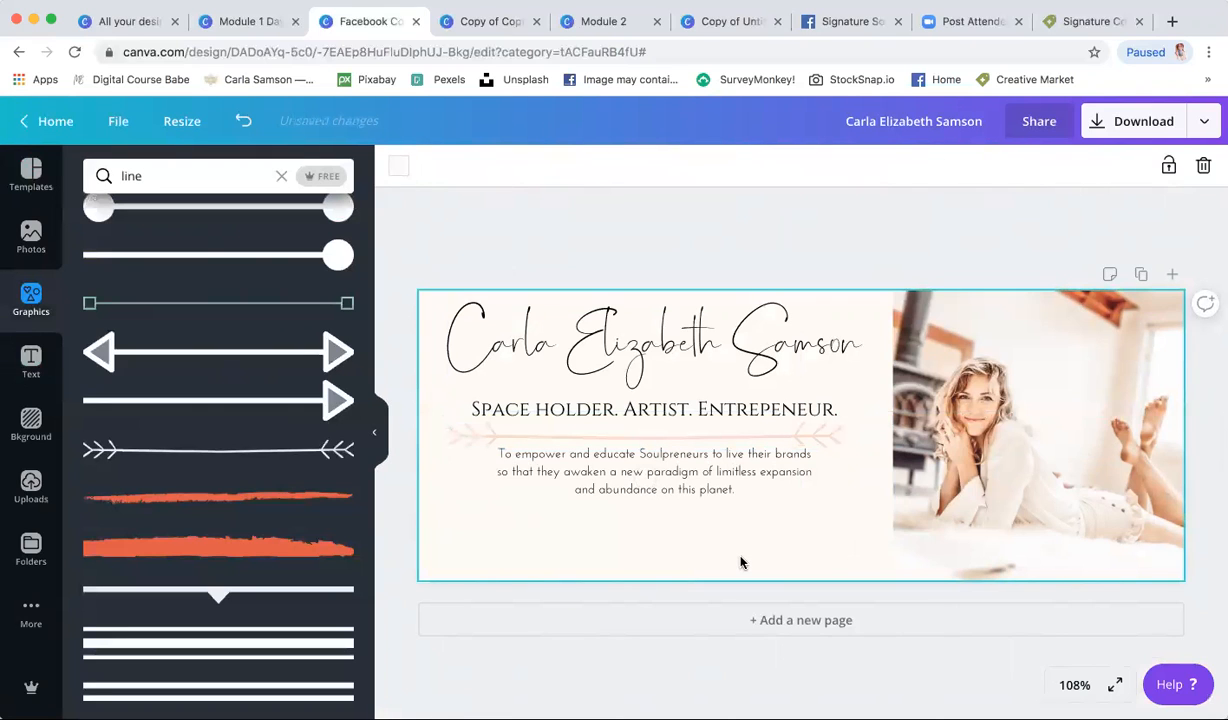
- Nudge the mission text slightly lower beneath the divider line
click(727, 437)
drag(720, 472, 718, 475)
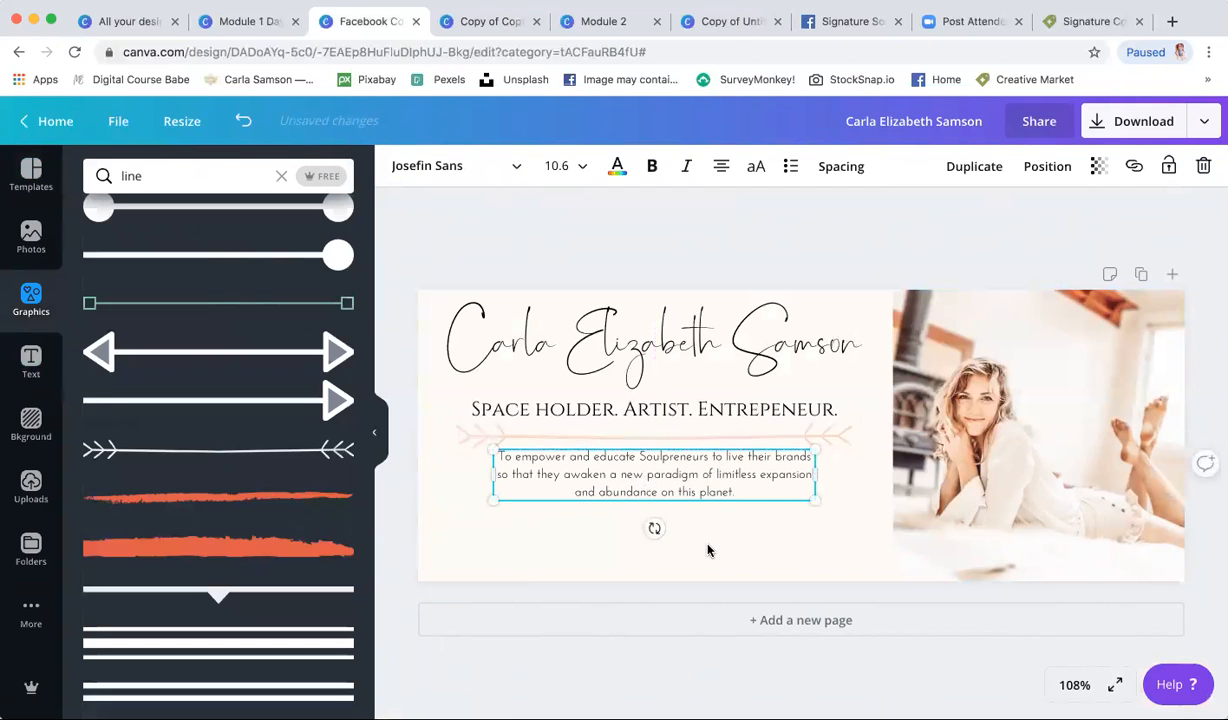
click(707, 550)
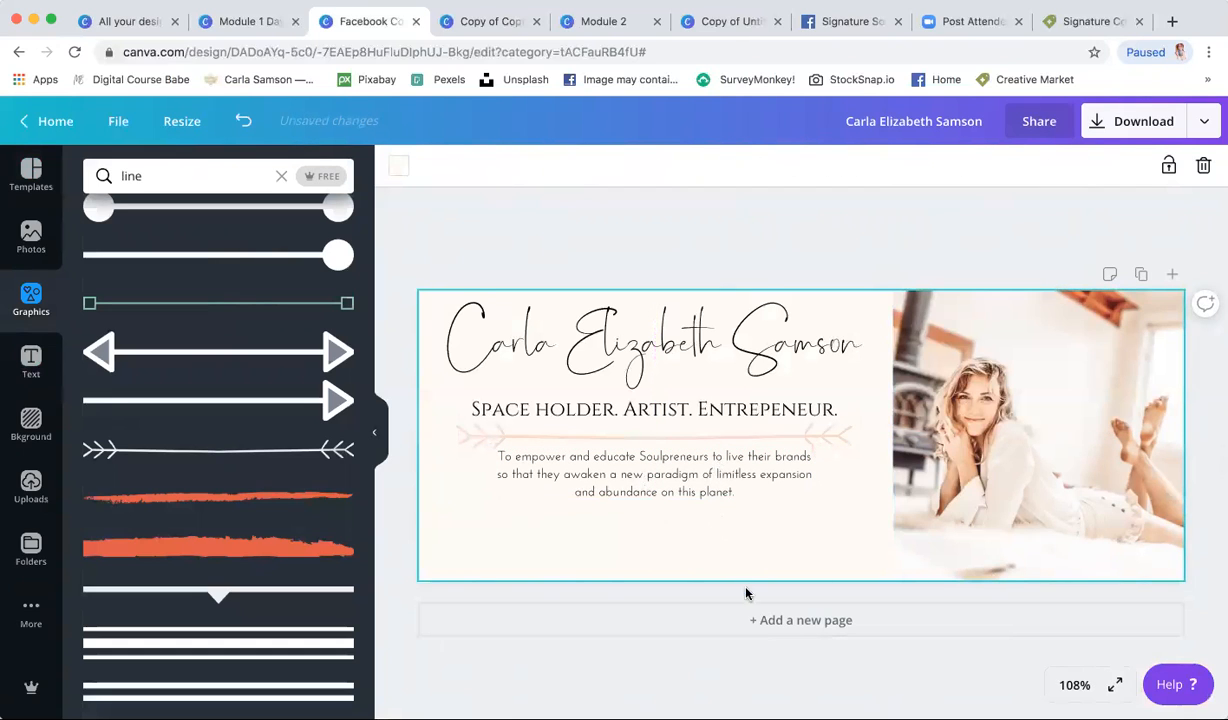
- Download the Facebook cover with PNG as the file type, then dismiss the 'Your design has been published!' confirmation
click(1111, 125)
click(1050, 252)
click(1050, 252)
click(1015, 454)
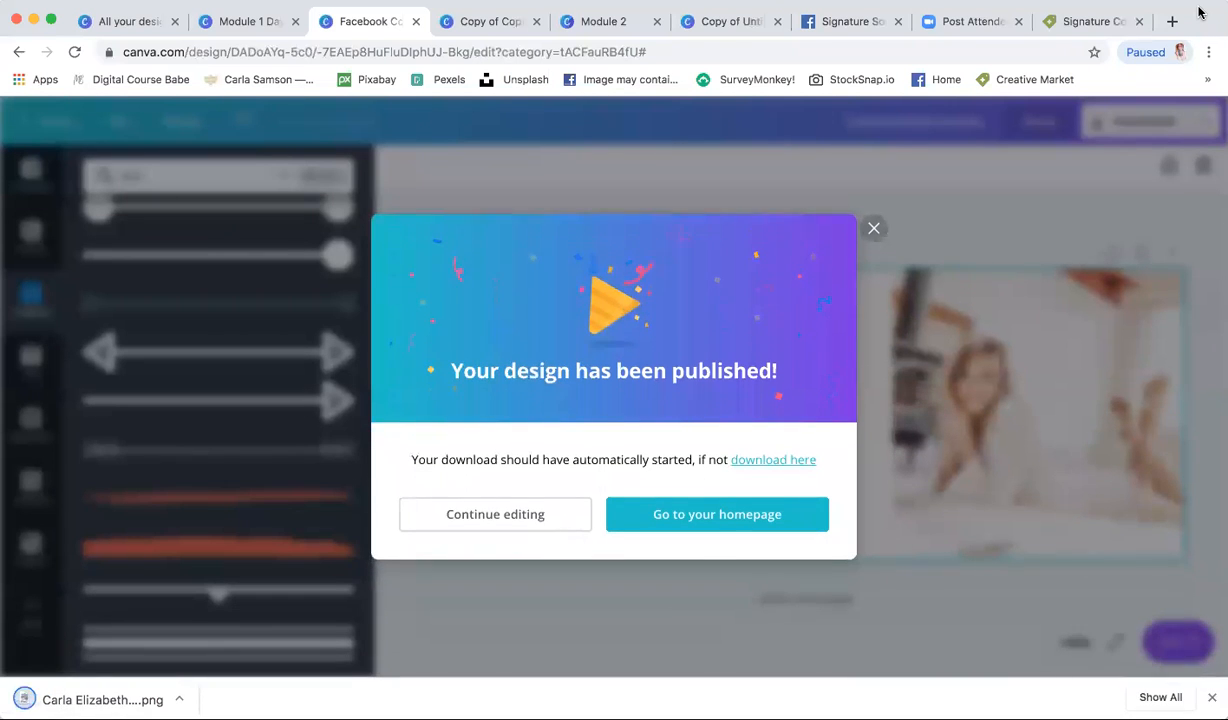
click(871, 231)
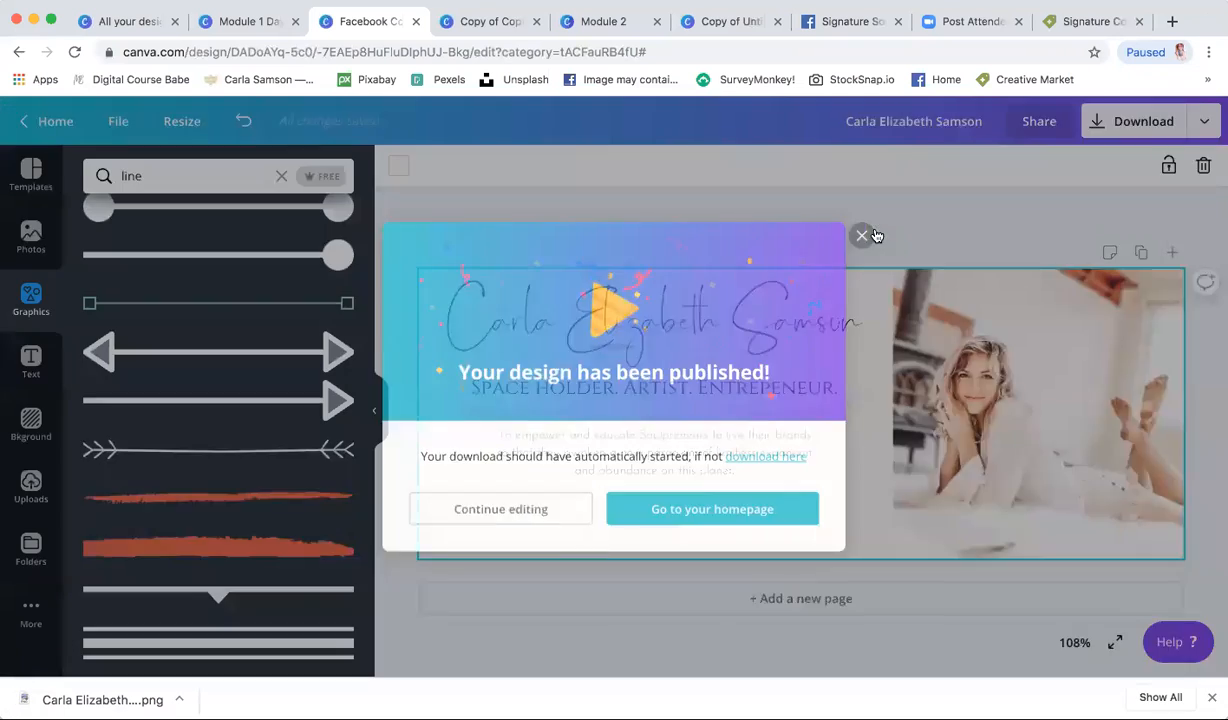